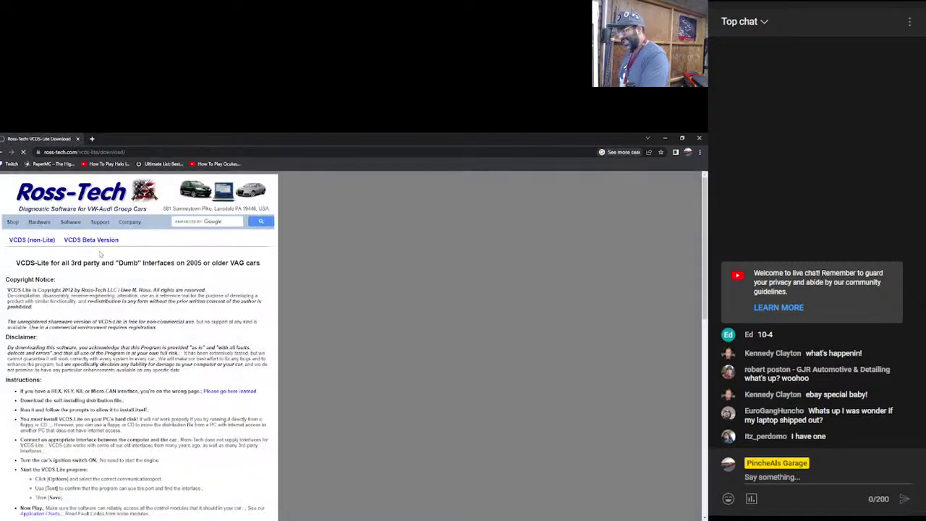
Step: Look through the VCDS-Lite download page down to its download section and close the browser window
{"action": "scroll", "coordinate": [140, 353], "scroll_direction": "down", "scroll_amount": 5}
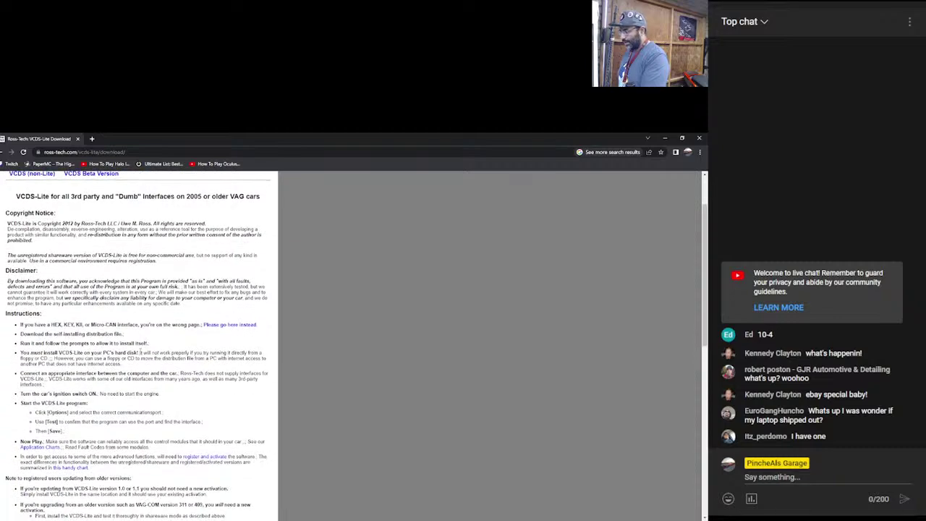
{"action": "scroll", "coordinate": [140, 352], "scroll_direction": "down", "scroll_amount": 1}
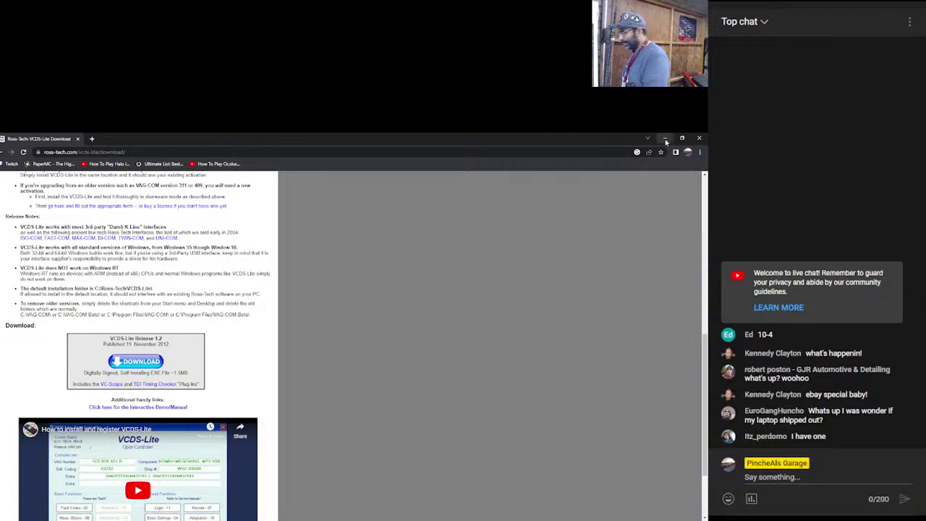
{"action": "left_click", "coordinate": [699, 138]}
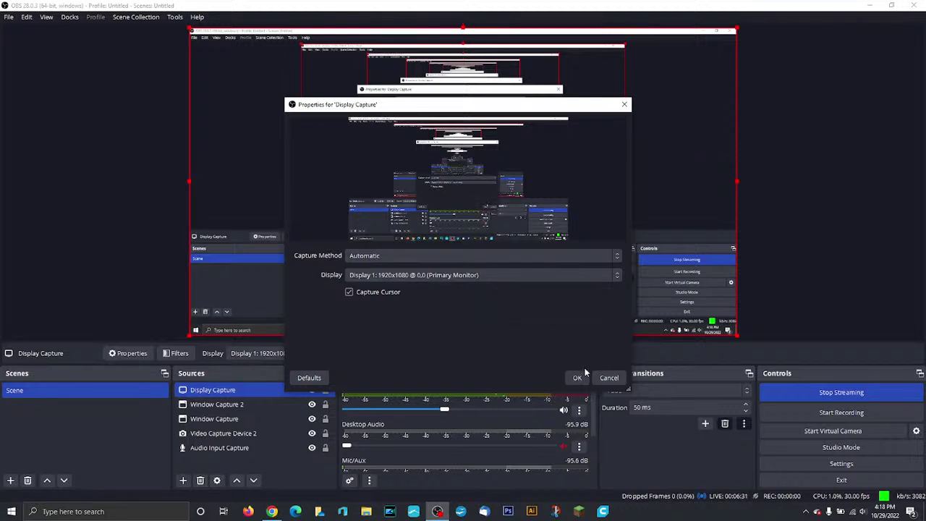
Step: Set the capture method of the Display Capture source to Windows 10 (1903 and up)
{"action": "left_click", "coordinate": [452, 256]}
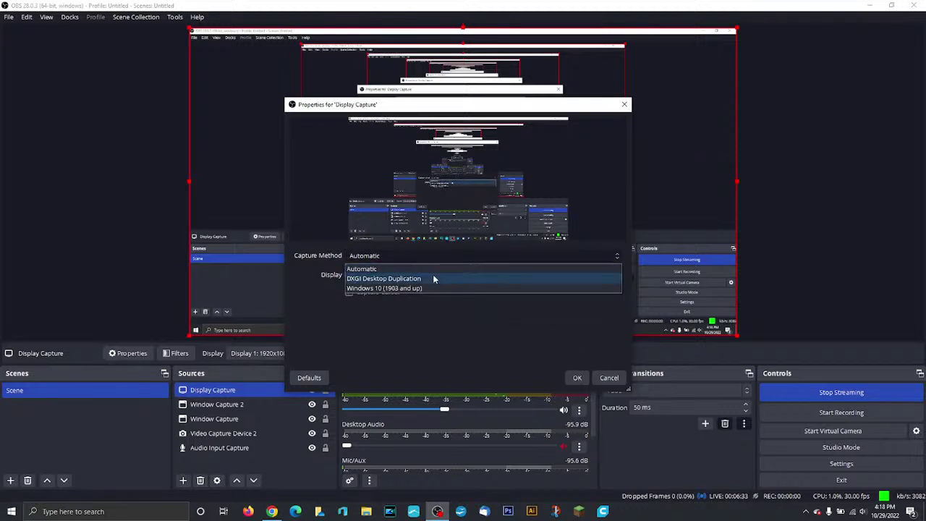
{"action": "left_click", "coordinate": [398, 288]}
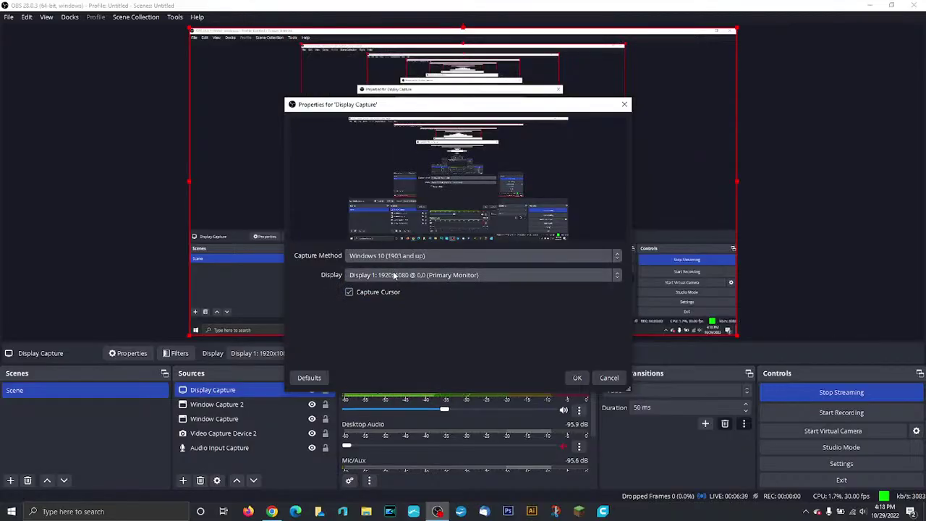
{"action": "left_click", "coordinate": [391, 259]}
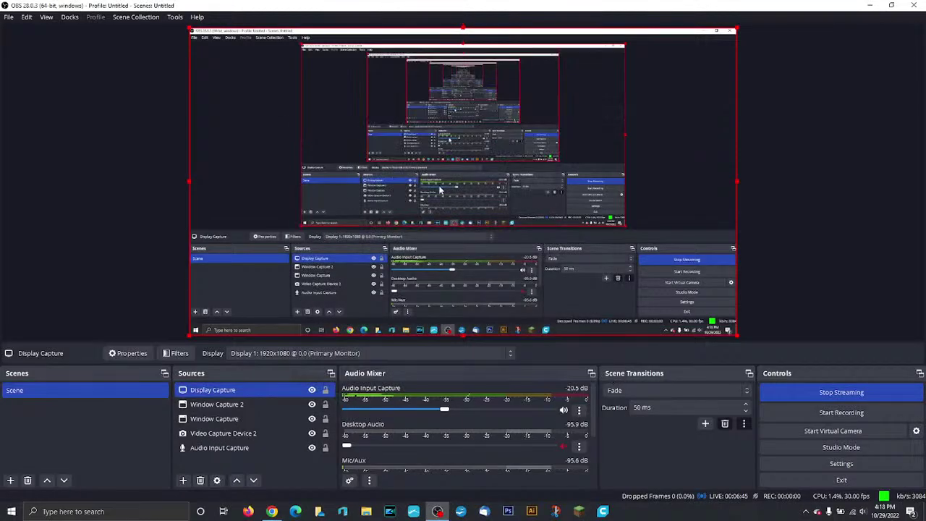
Step: Select the Window Capture 2 source and shrink the maximized OBS window to expose the desktop
{"action": "left_click", "coordinate": [217, 407]}
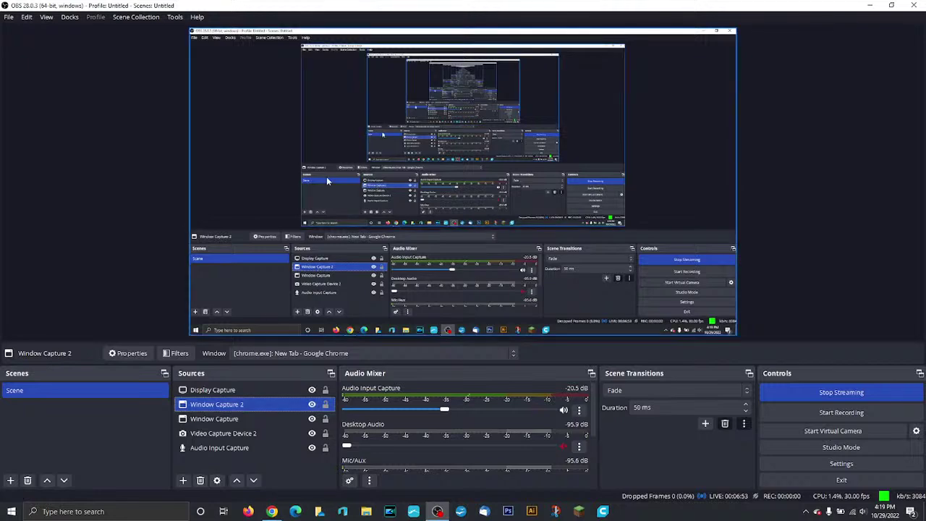
{"action": "double_click", "coordinate": [372, 4]}
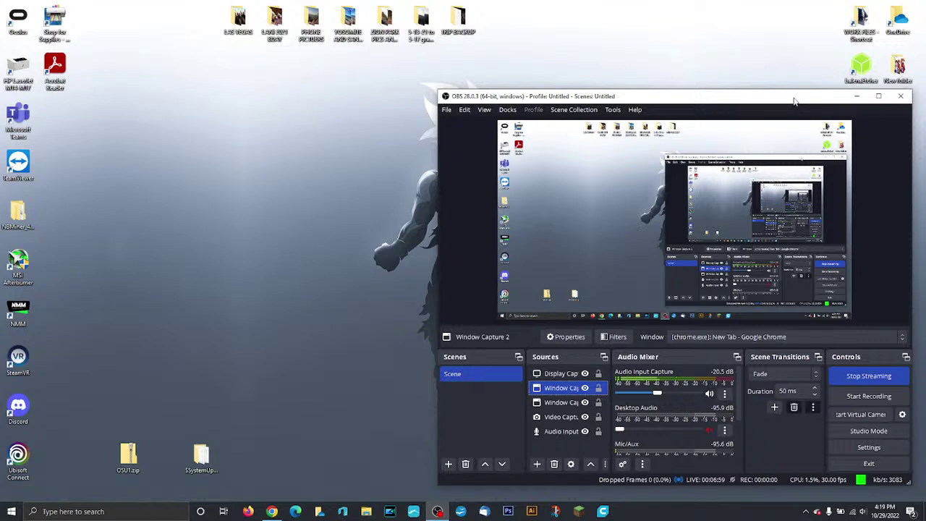
{"action": "left_click", "coordinate": [157, 285]}
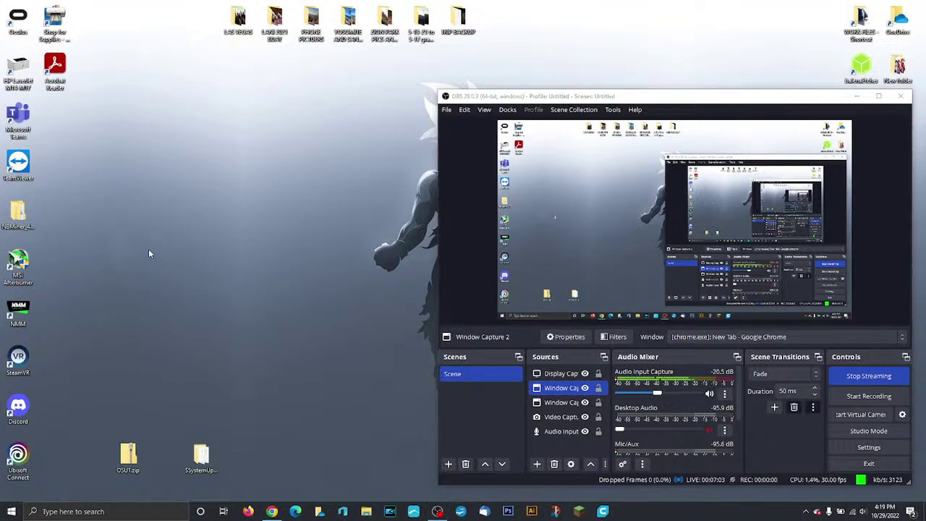
{"action": "mouse_move", "coordinate": [271, 511]}
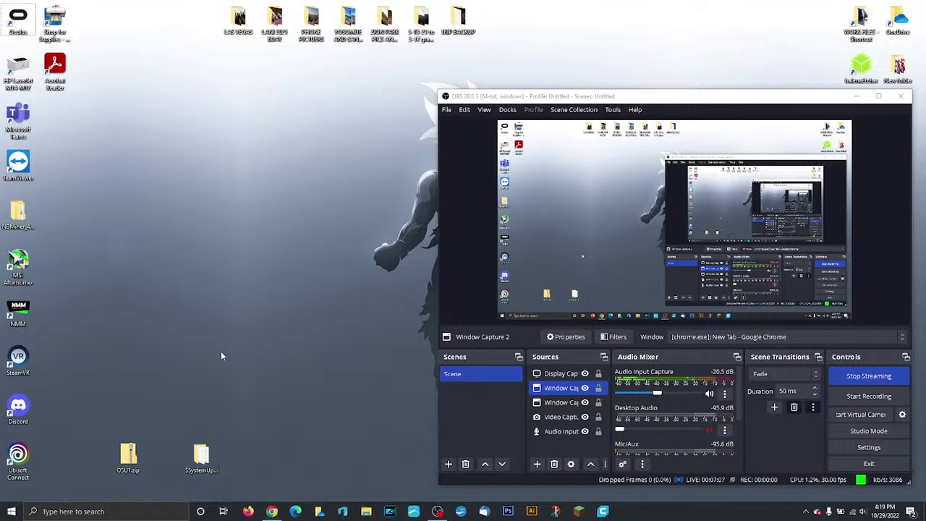
{"action": "key", "text": "super"}
{"action": "type", "text": "vcds"}
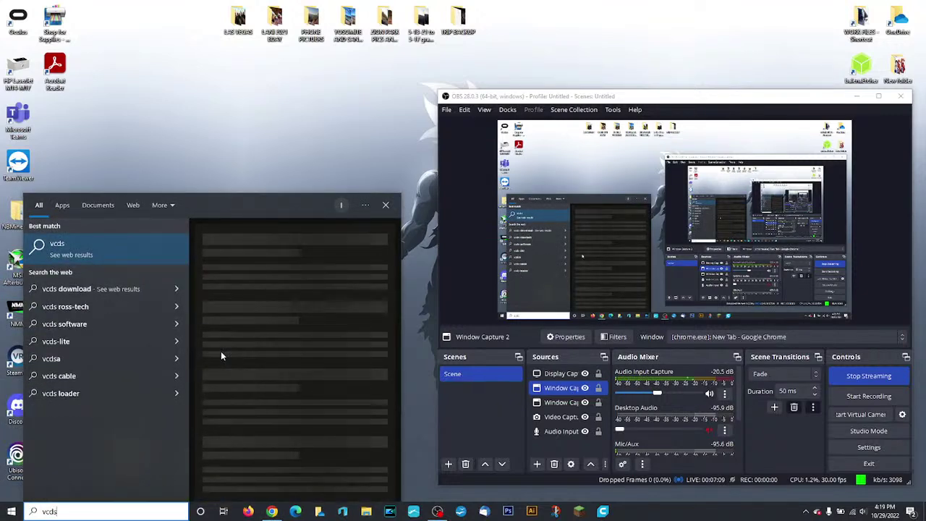
{"action": "left_click", "coordinate": [208, 106]}
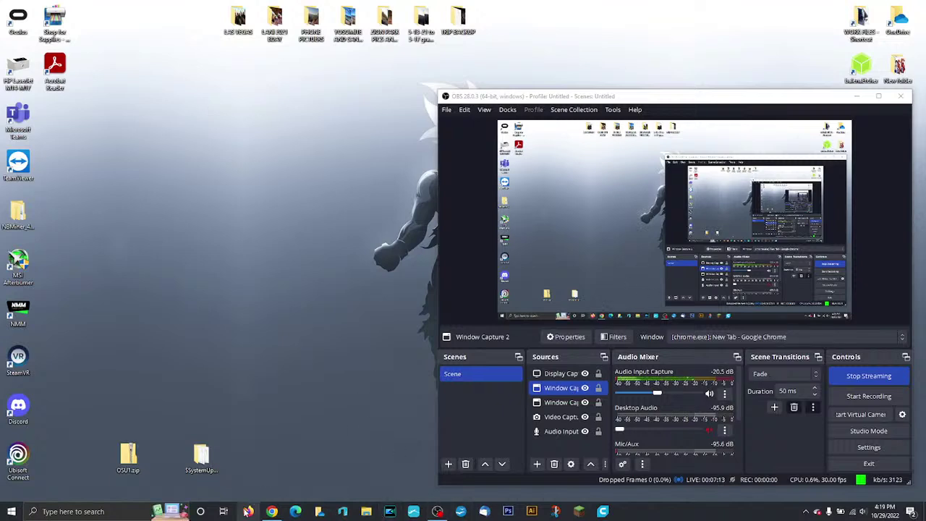
{"action": "left_click", "coordinate": [272, 511]}
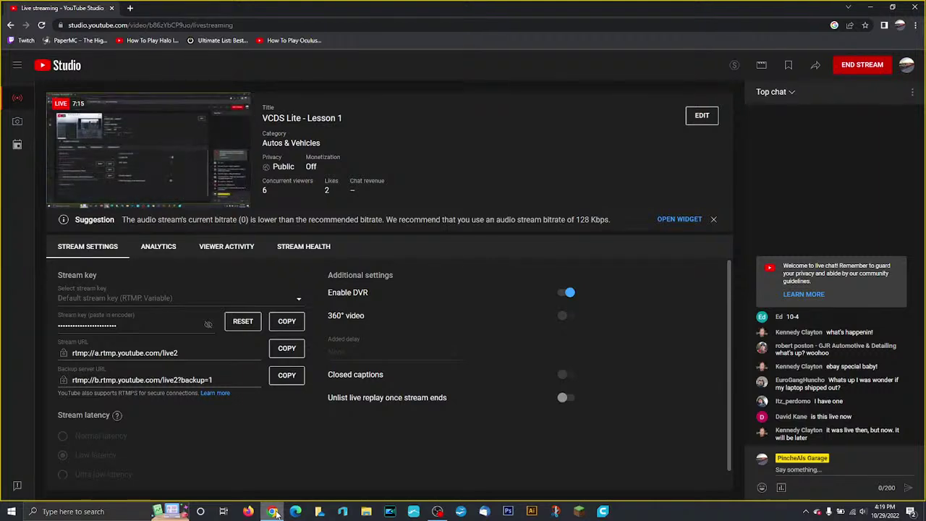
{"action": "left_click", "coordinate": [274, 512]}
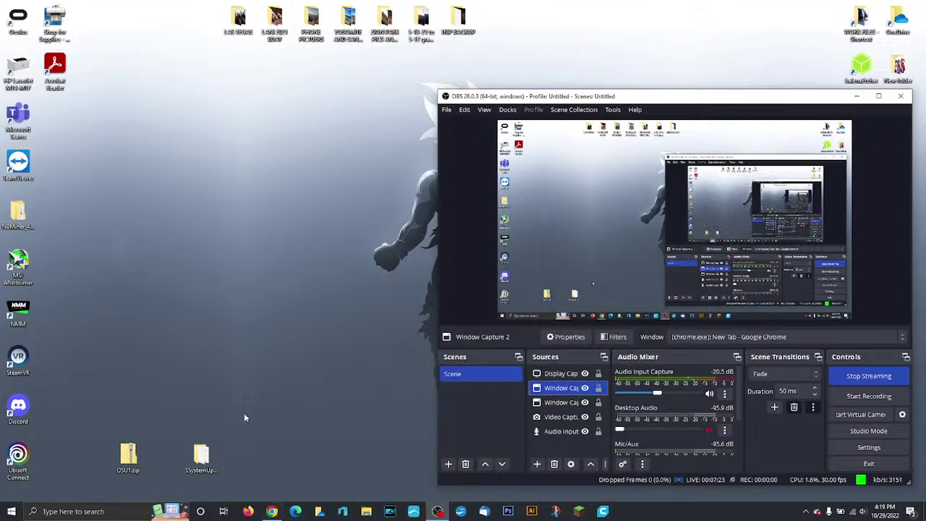
Step: Switch to Firefox, search the web for "vcds lite" and open Ross-Tech's VCDS-Lite Download result
{"action": "left_click", "coordinate": [249, 512]}
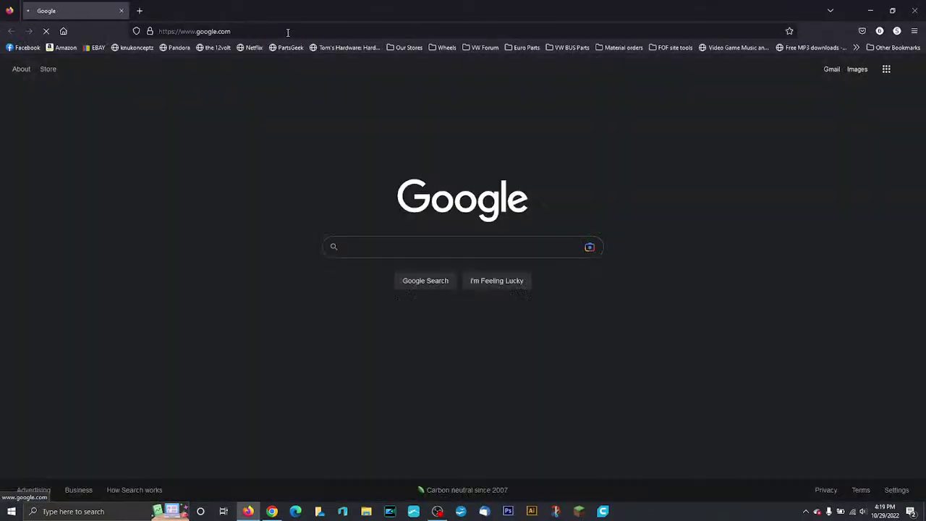
{"action": "left_click", "coordinate": [287, 32]}
{"action": "type", "text": "vcd"}
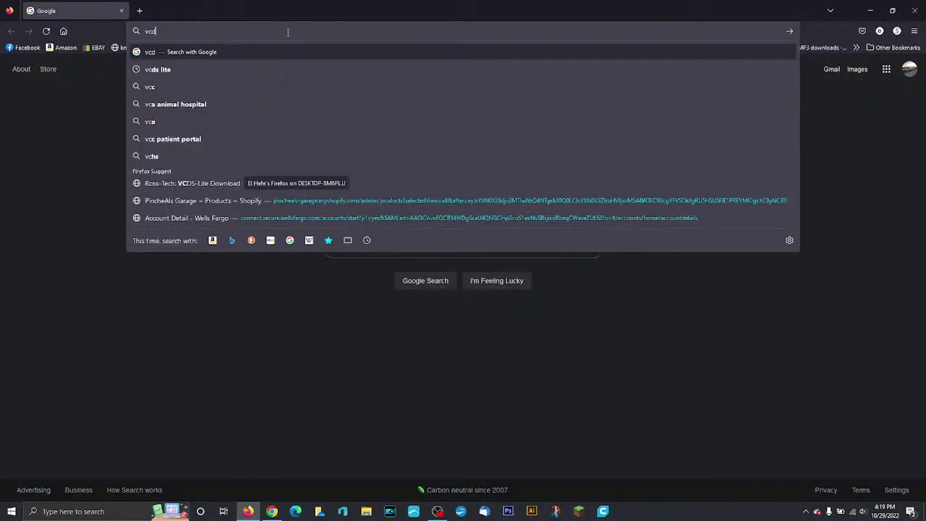
{"action": "type", "text": "s lite"}
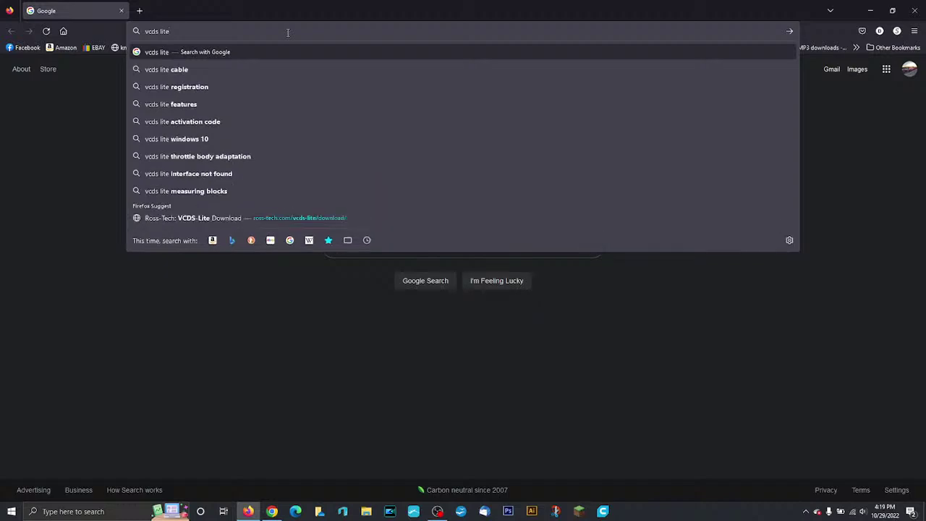
{"action": "key", "text": "Return"}
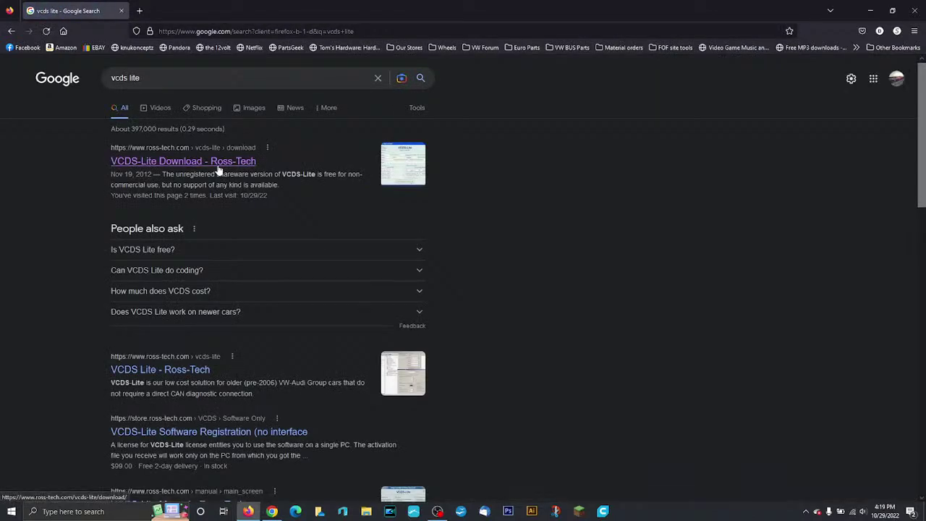
{"action": "left_click", "coordinate": [239, 165]}
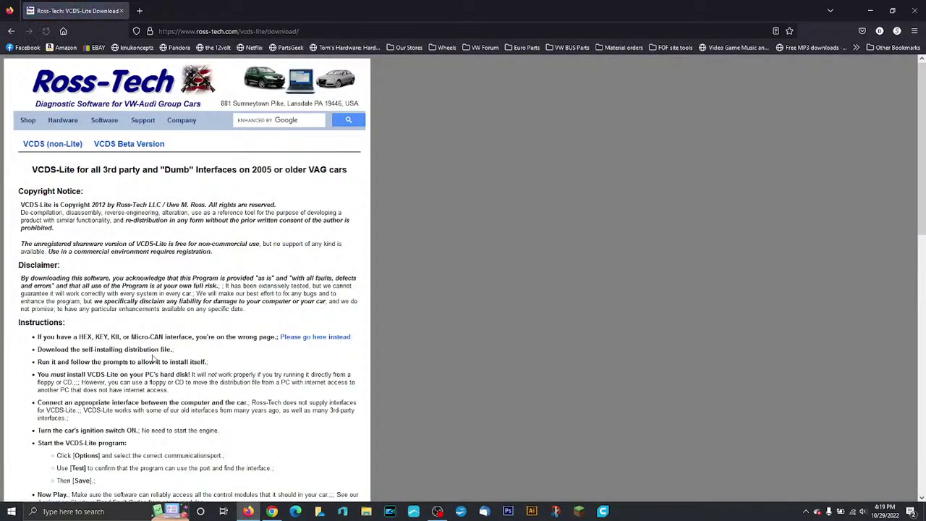
Step: Download the VCDS-Lite Release 1.2 installer and show the file in its folder
{"action": "scroll", "coordinate": [179, 192], "scroll_direction": "down", "scroll_amount": 10}
{"action": "left_click", "coordinate": [183, 182]}
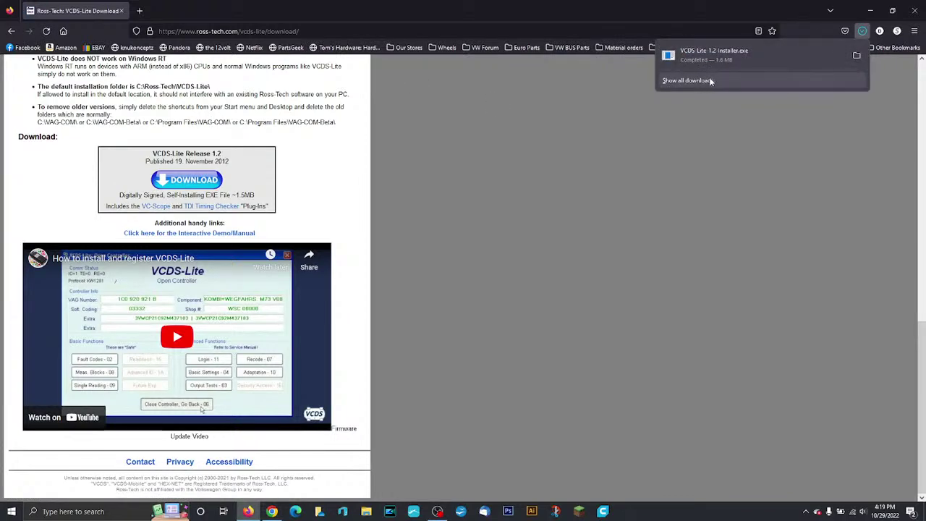
{"action": "left_click", "coordinate": [857, 56]}
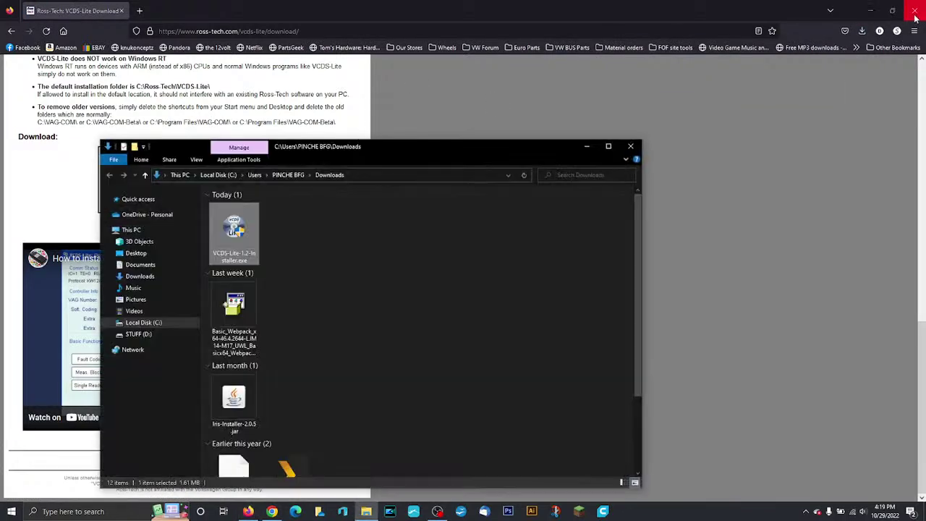
Step: Clear Firefox and OBS off the desktop and reposition the Downloads folder window over the free space
{"action": "left_click", "coordinate": [911, 10]}
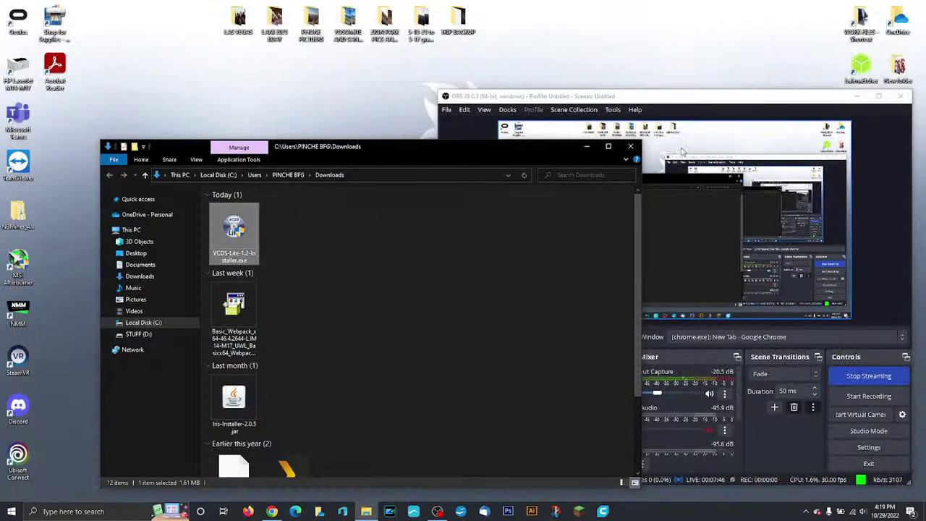
{"action": "left_click", "coordinate": [857, 96]}
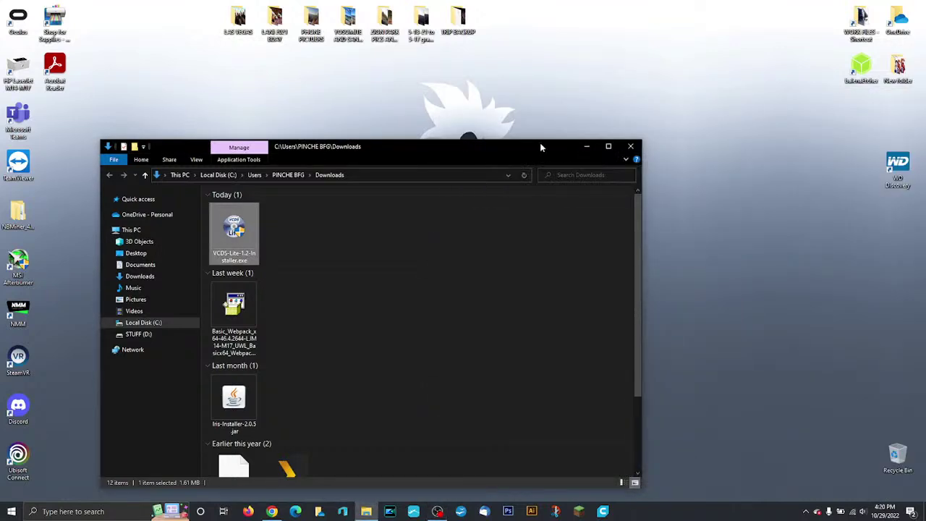
{"action": "left_click_drag", "start_coordinate": [541, 146], "coordinate": [761, 106]}
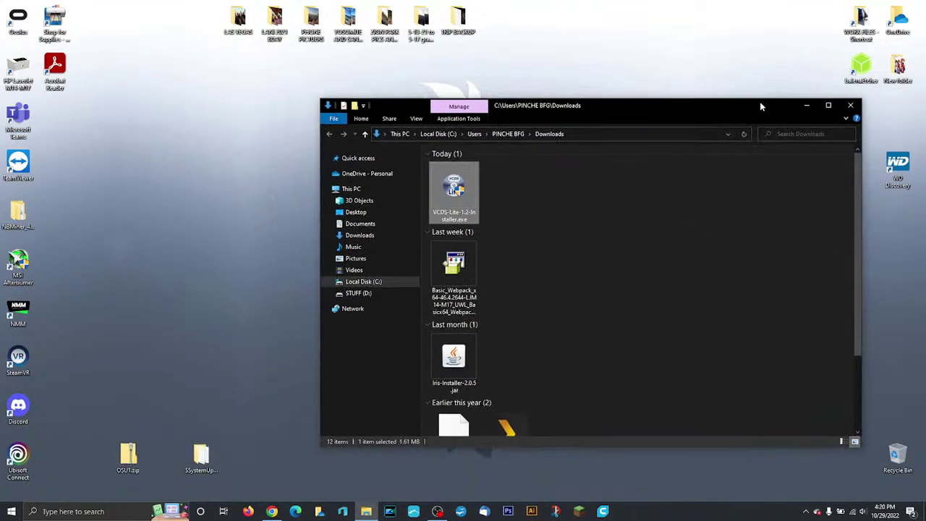
Step: Install VCDS-Lite 1.2 from the downloaded installer, accepting the license terms and default destination folder, and launch it on completion
{"action": "double_click", "coordinate": [456, 207]}
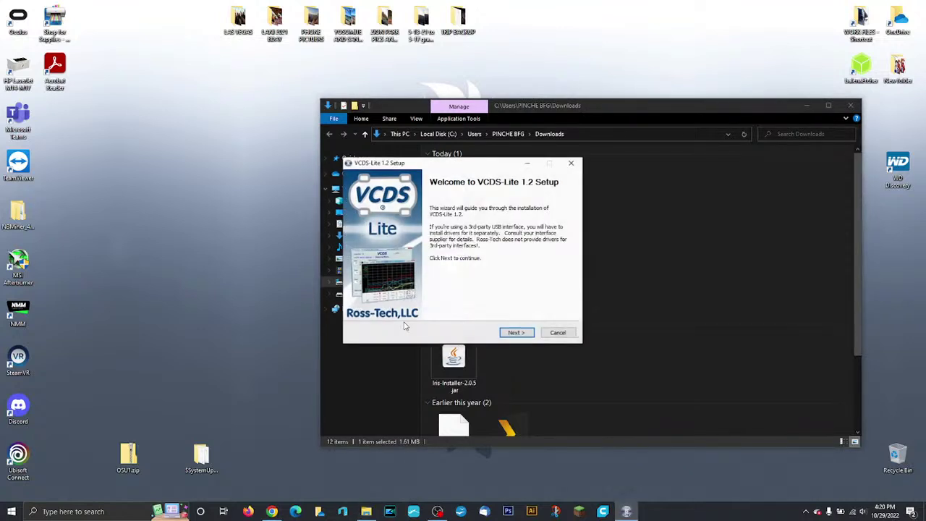
{"action": "left_click", "coordinate": [520, 333]}
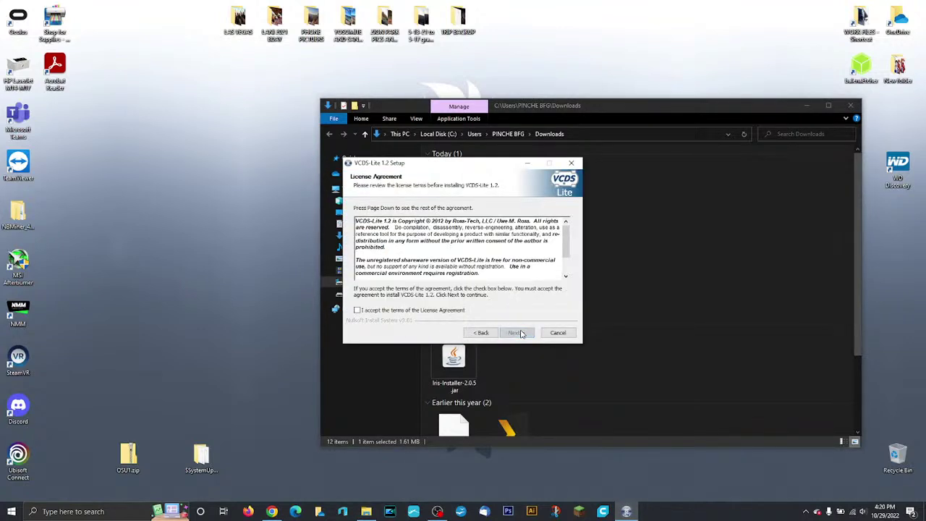
{"action": "left_click", "coordinate": [390, 311]}
{"action": "left_click", "coordinate": [516, 333]}
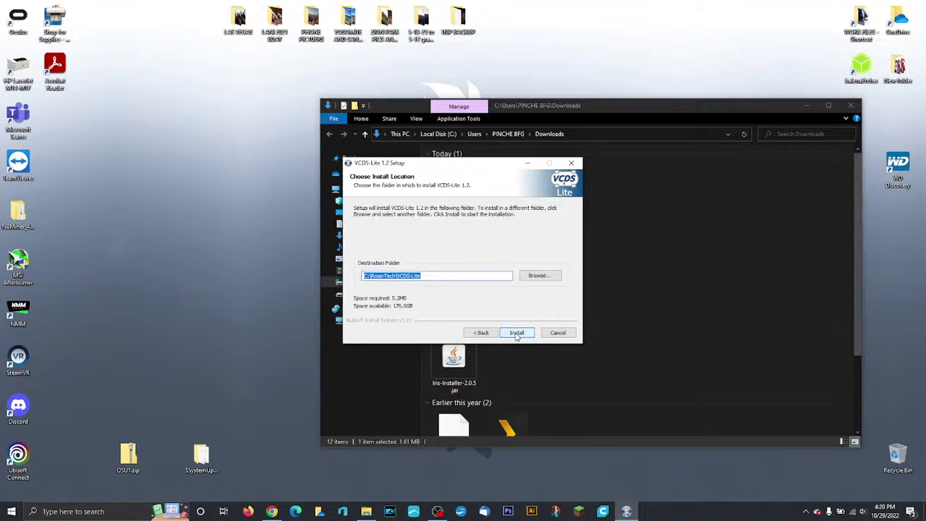
{"action": "left_click", "coordinate": [517, 333]}
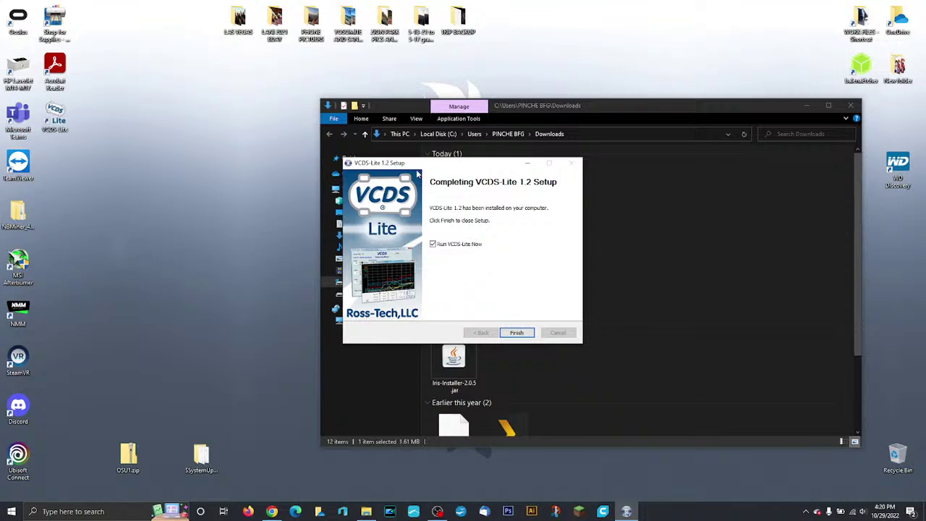
{"action": "left_click", "coordinate": [517, 333]}
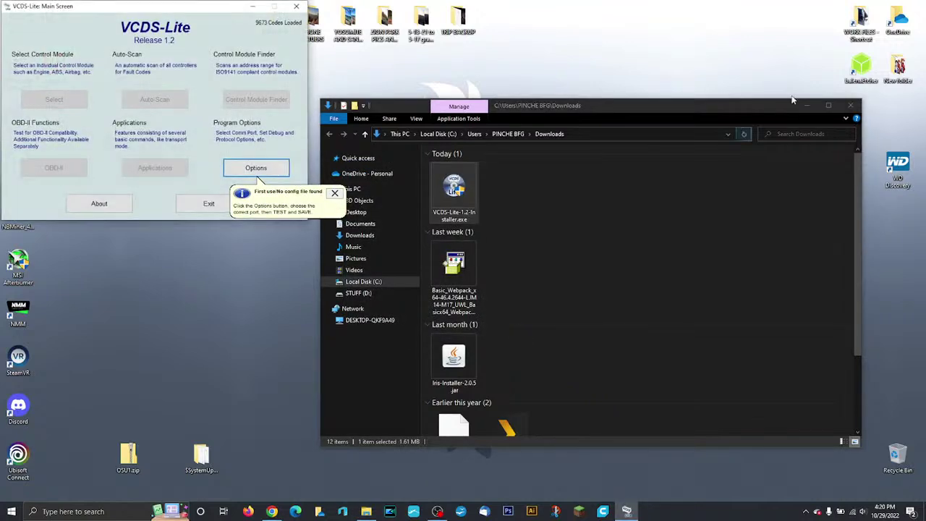
Step: Close the Downloads folder window and dismiss VCDS-Lite's first-use notice, leaving OBS minimized
{"action": "left_click", "coordinate": [850, 106]}
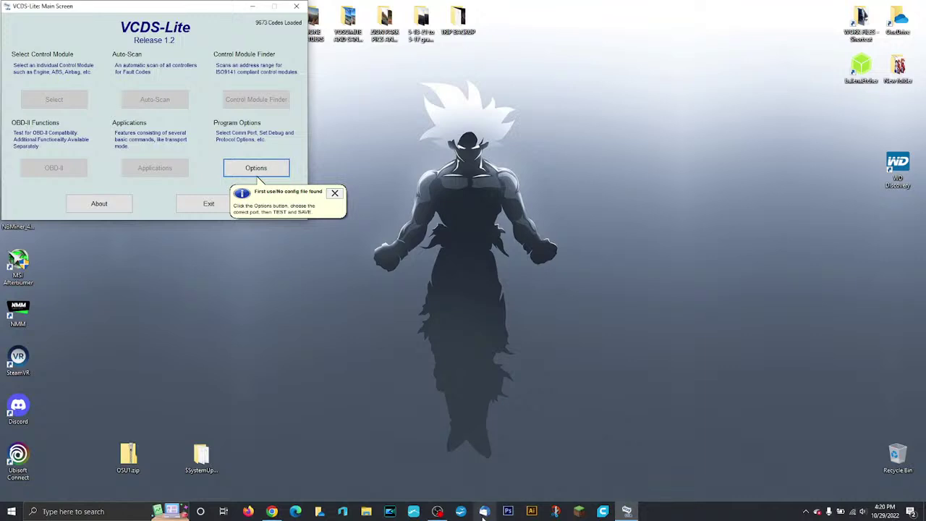
{"action": "left_click", "coordinate": [437, 510]}
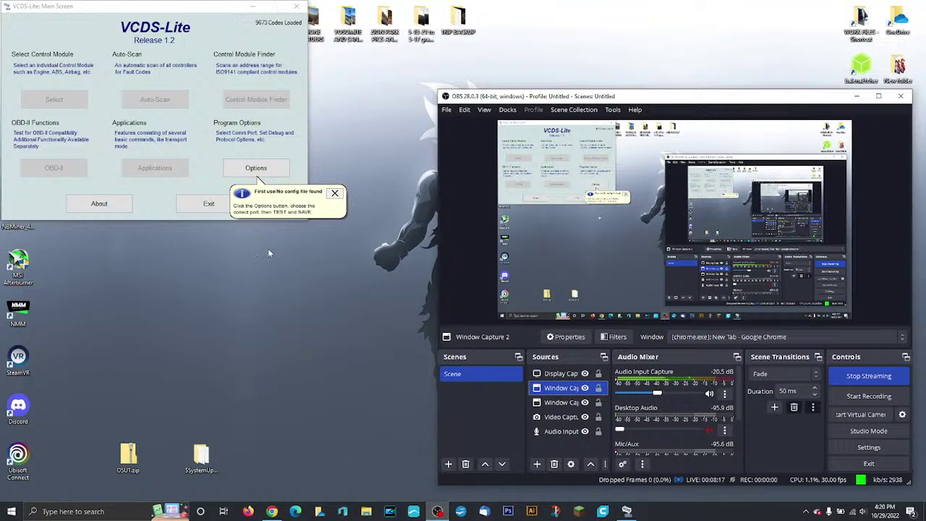
{"action": "left_click", "coordinate": [335, 194]}
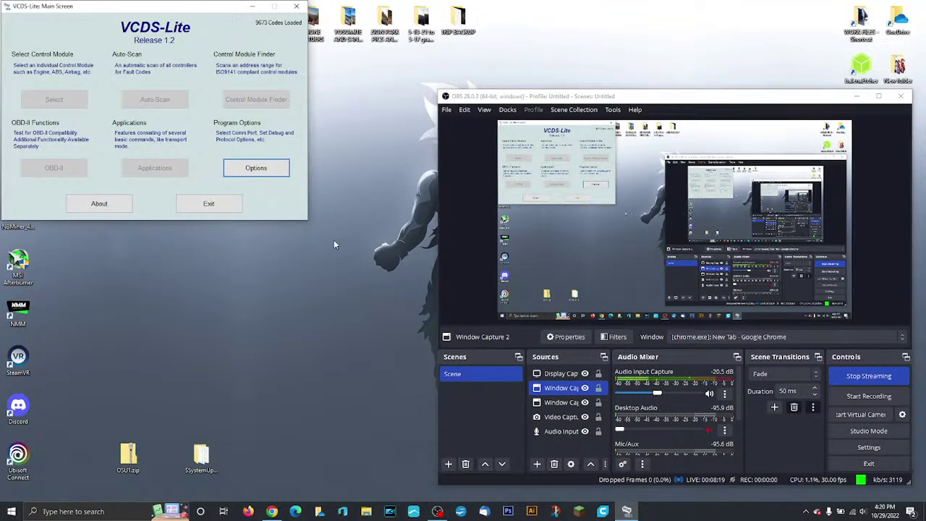
{"action": "left_click", "coordinate": [854, 99]}
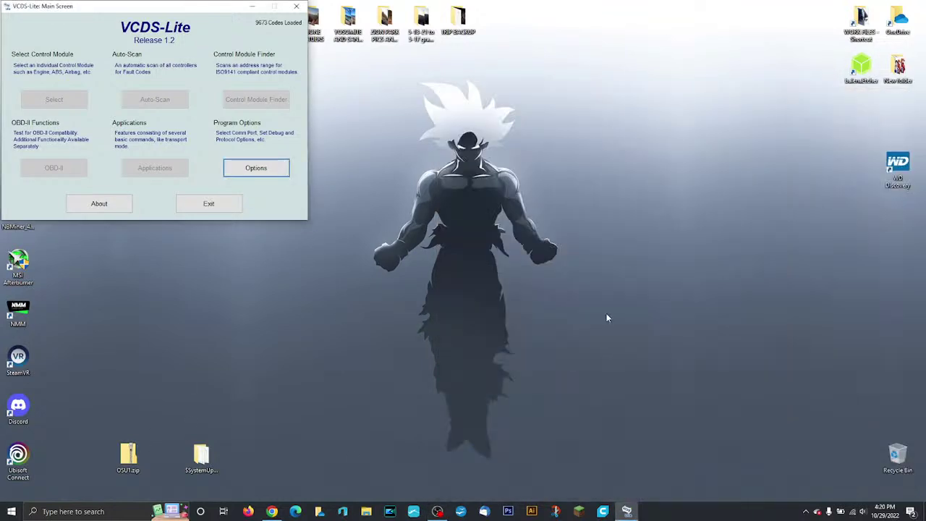
Step: Show the YouTube Studio livestream page in Chrome and bring the VCDS-Lite main screen in front of it
{"action": "left_click", "coordinate": [272, 508]}
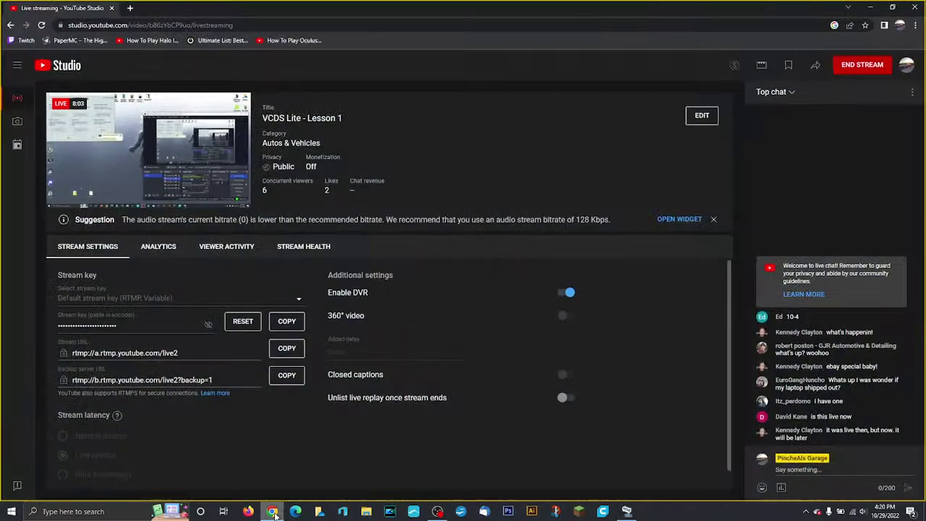
{"action": "left_click", "coordinate": [627, 511]}
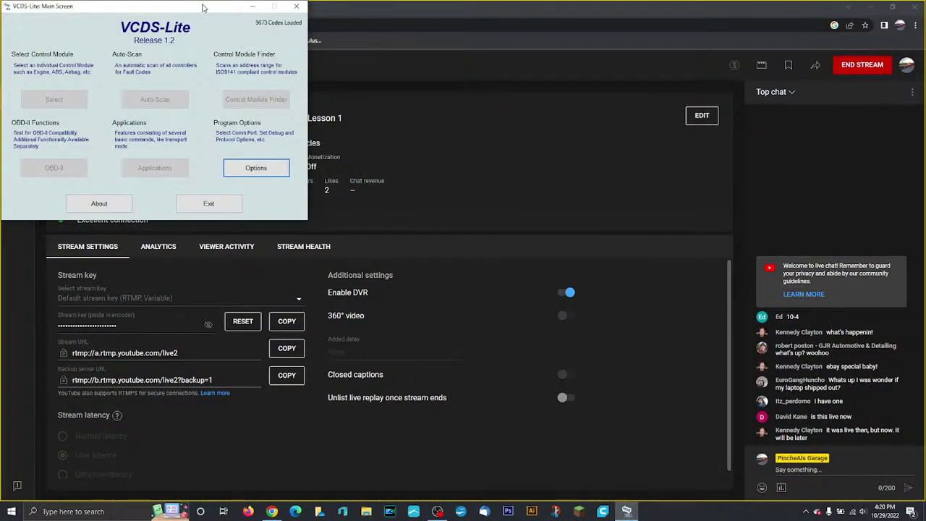
Step: Move the VCDS-Lite main screen over the livestream page, examine its Program Options, and exit VCDS-Lite
{"action": "left_click_drag", "start_coordinate": [202, 7], "coordinate": [458, 56]}
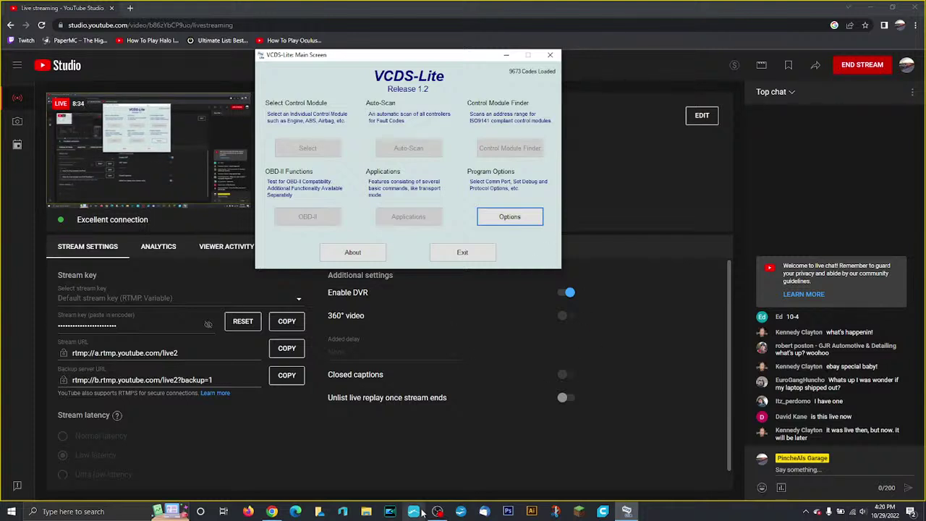
{"action": "left_click", "coordinate": [505, 217]}
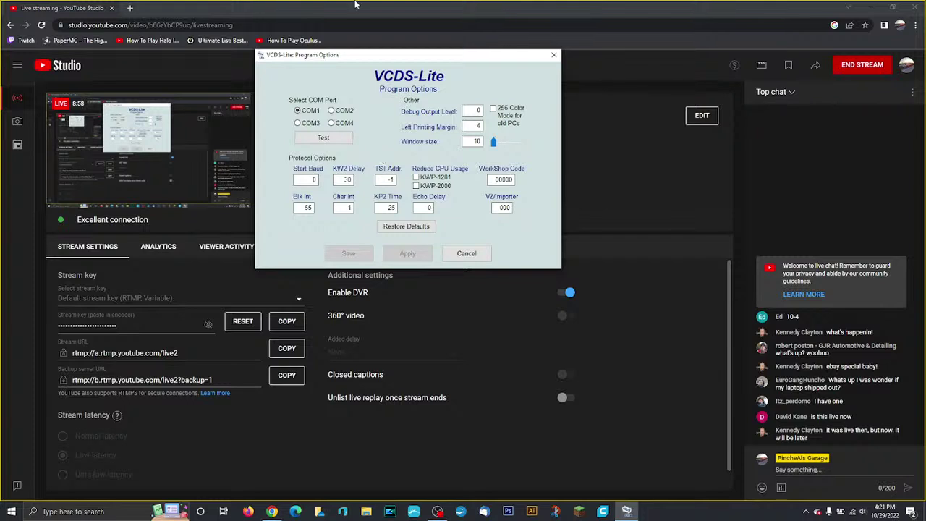
{"action": "left_click", "coordinate": [553, 55]}
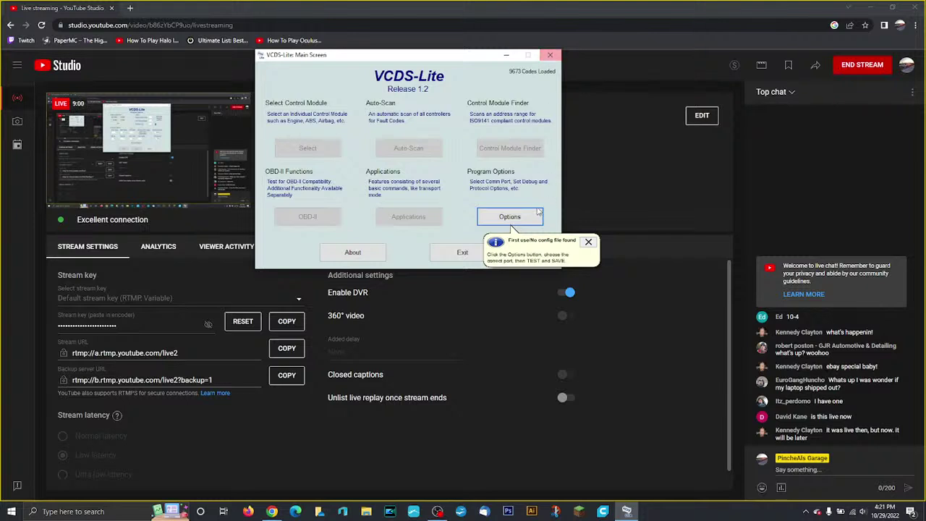
{"action": "left_click", "coordinate": [587, 242]}
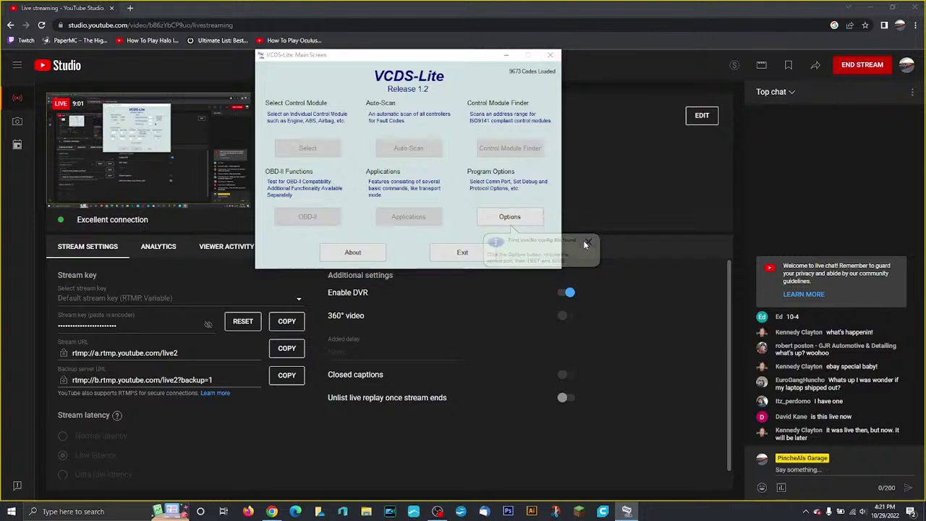
{"action": "left_click", "coordinate": [551, 55]}
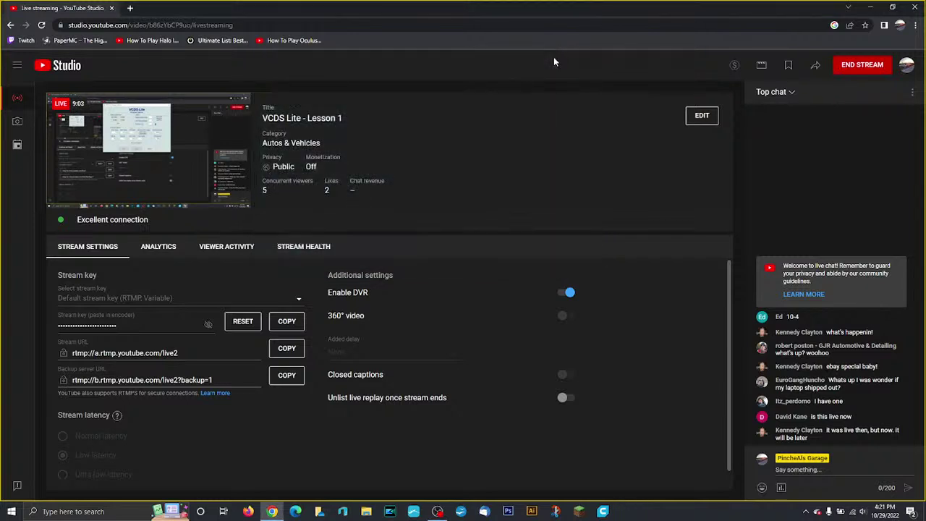
Step: Clear the desktop and inspect the USB-SERIAL CH340 device's general properties under Ports (COM & LPT) in Device Manager
{"action": "left_click", "coordinate": [871, 7]}
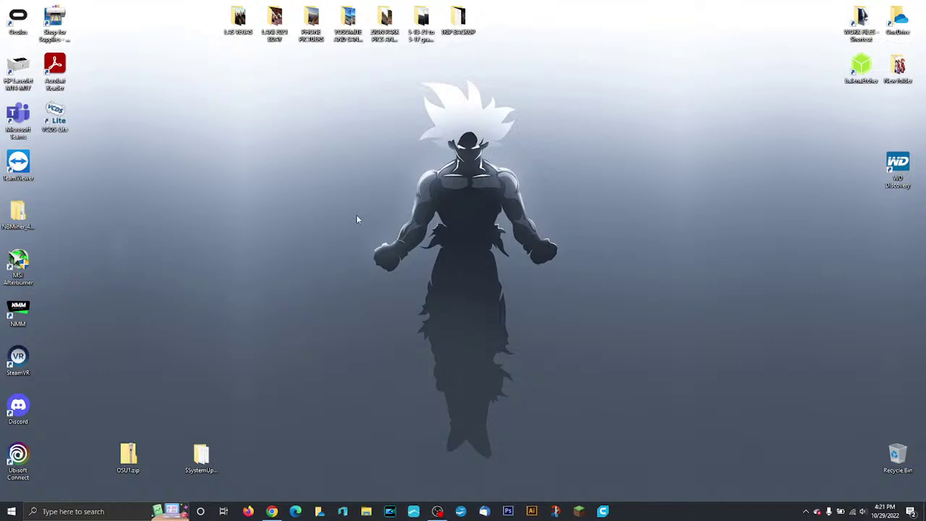
{"action": "key", "text": "super+x"}
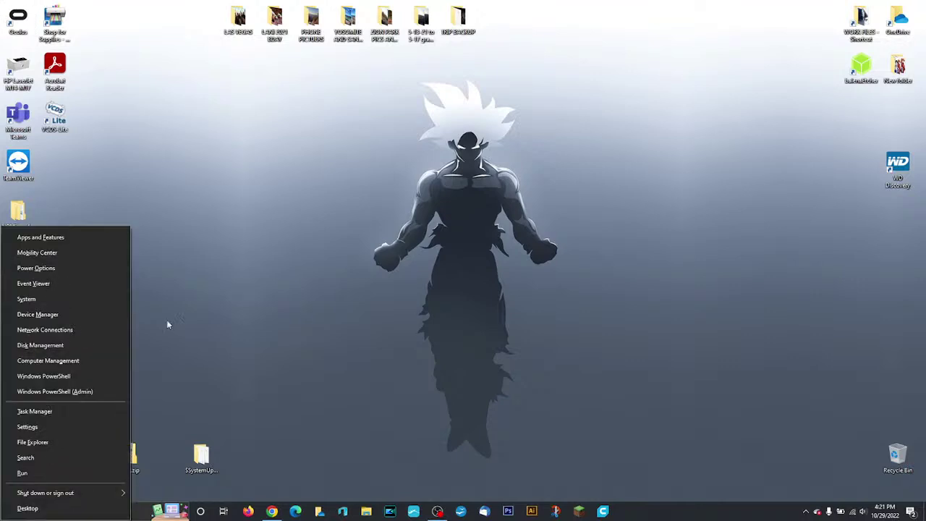
{"action": "left_click", "coordinate": [73, 313]}
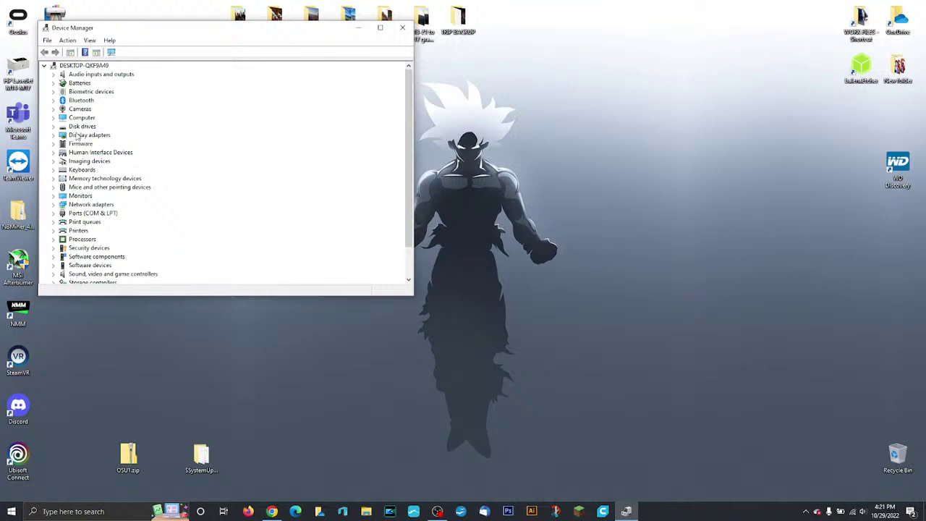
{"action": "double_click", "coordinate": [62, 213]}
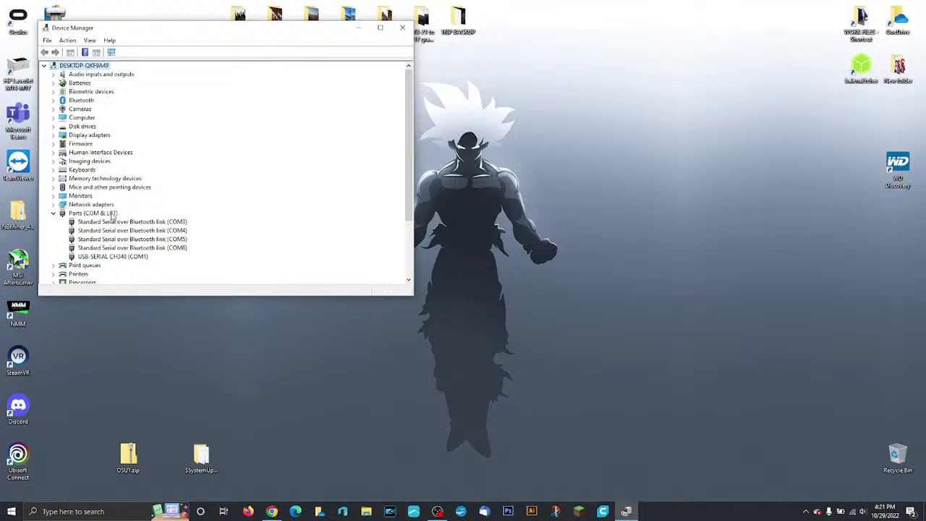
{"action": "left_click", "coordinate": [99, 258]}
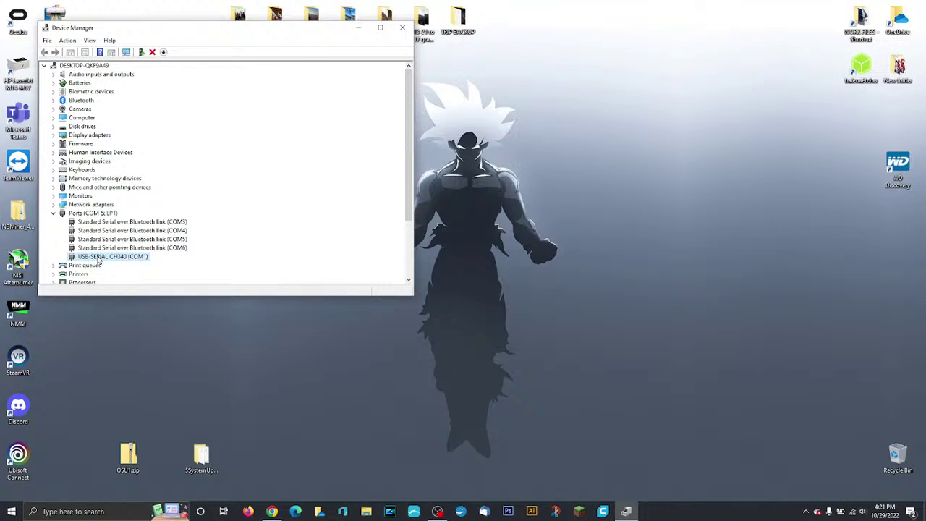
{"action": "double_click", "coordinate": [99, 259]}
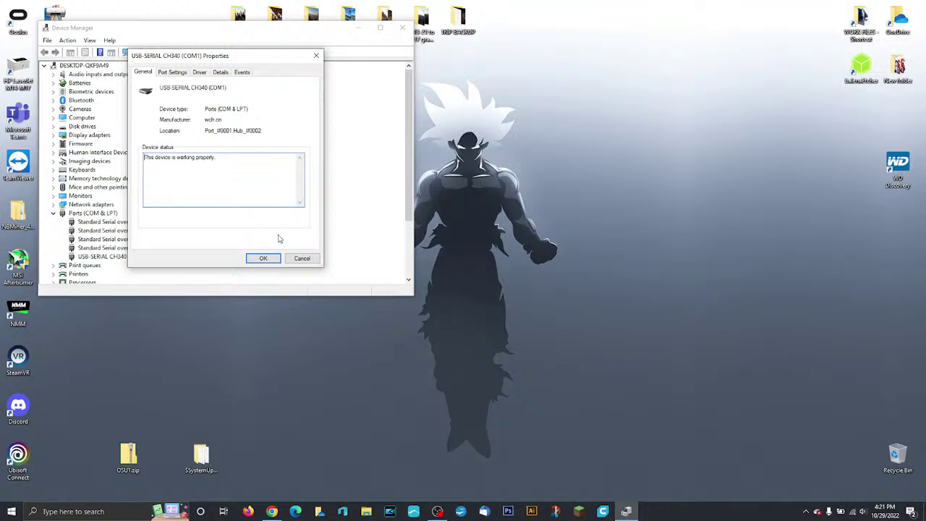
{"action": "left_click", "coordinate": [298, 258]}
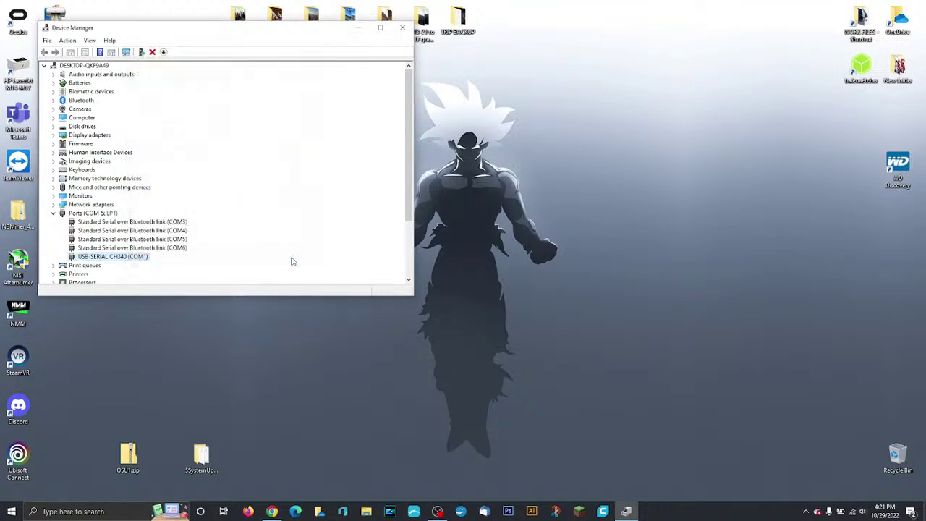
Step: Set the USB-SERIAL CH340 adapter's COM port number to COM1 in its advanced port settings and close Device Manager
{"action": "double_click", "coordinate": [122, 259]}
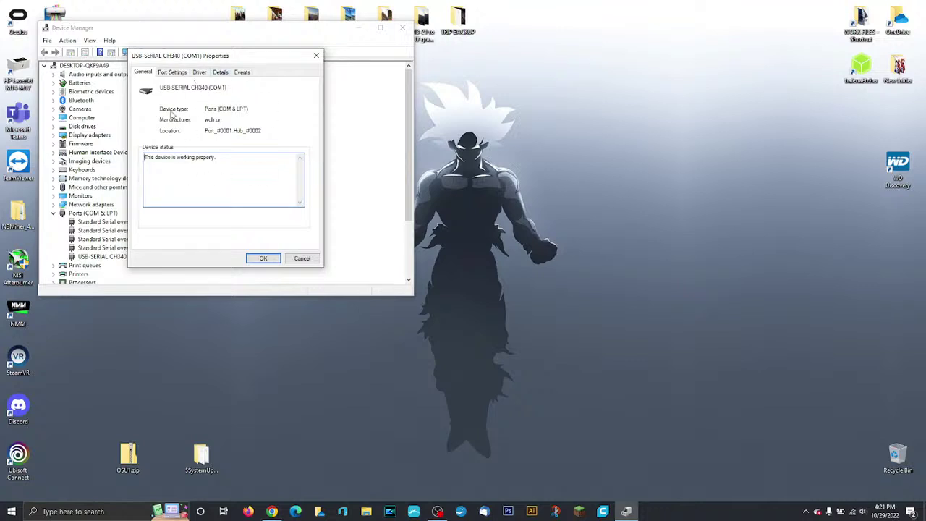
{"action": "left_click", "coordinate": [175, 72]}
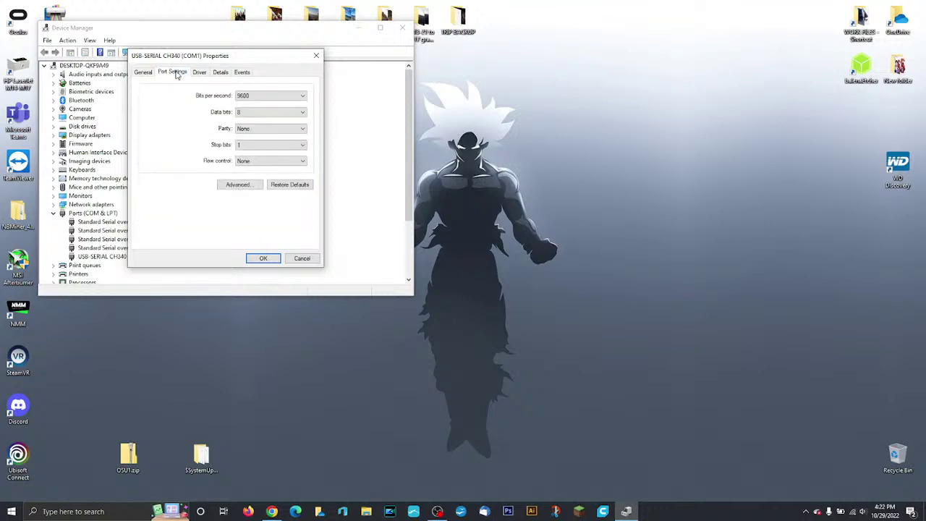
{"action": "left_click", "coordinate": [234, 187]}
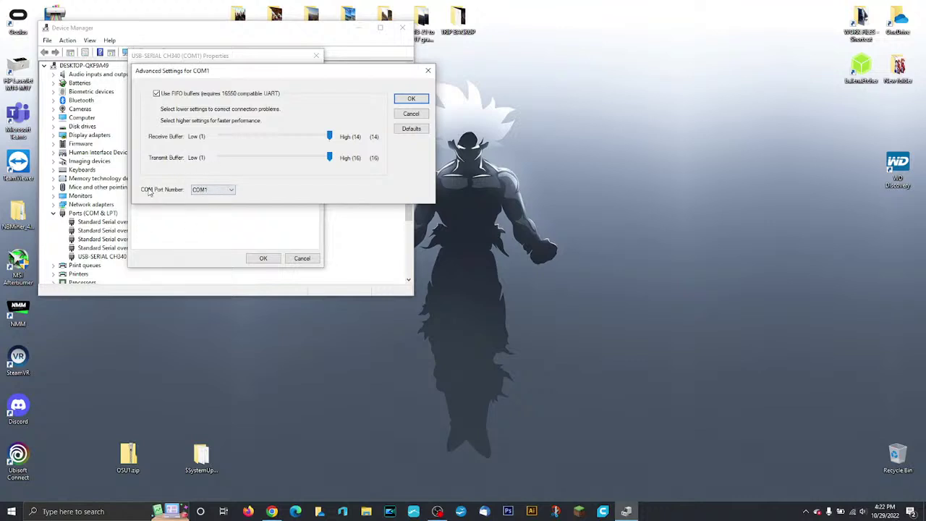
{"action": "left_click", "coordinate": [203, 191]}
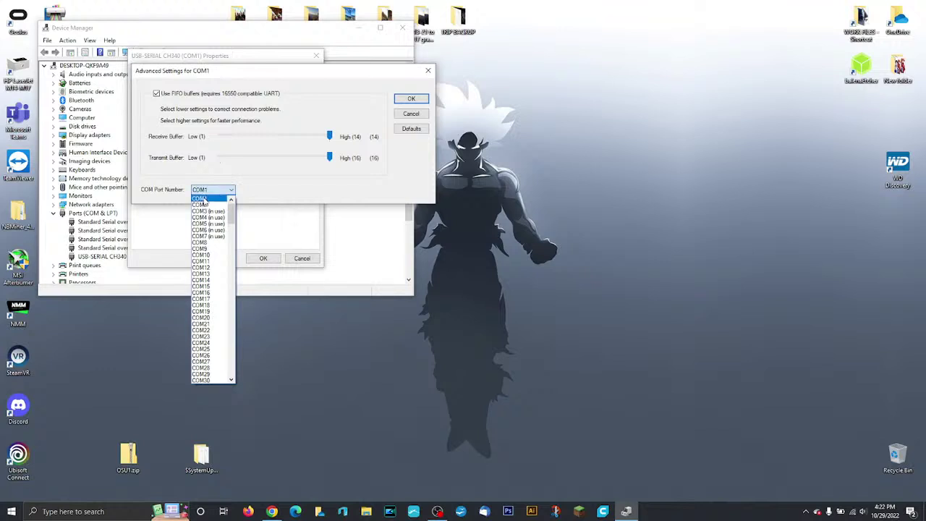
{"action": "left_click", "coordinate": [205, 199]}
{"action": "left_click", "coordinate": [411, 99]}
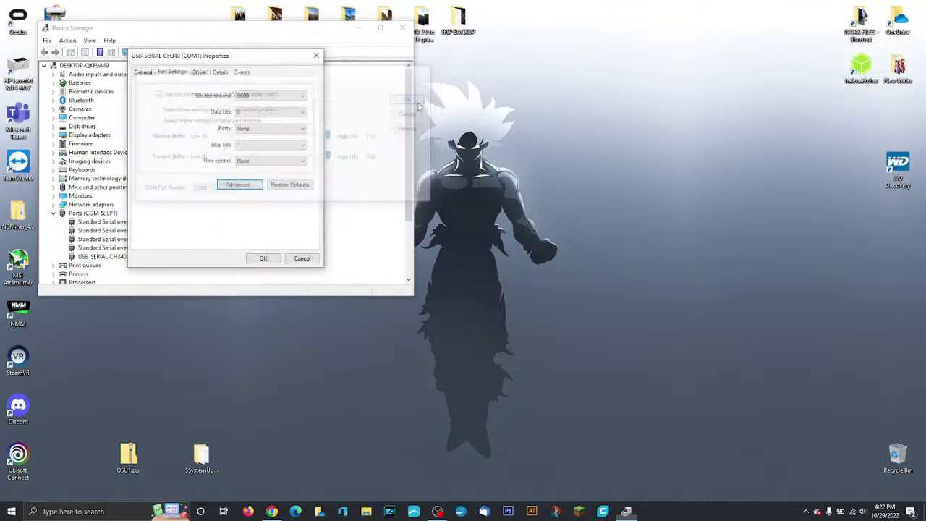
{"action": "left_click", "coordinate": [264, 259]}
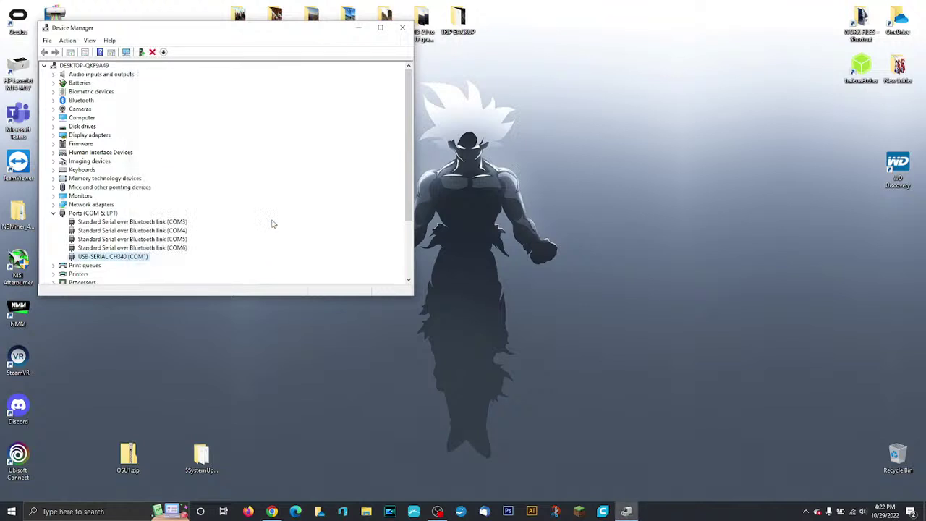
{"action": "left_click", "coordinate": [402, 28]}
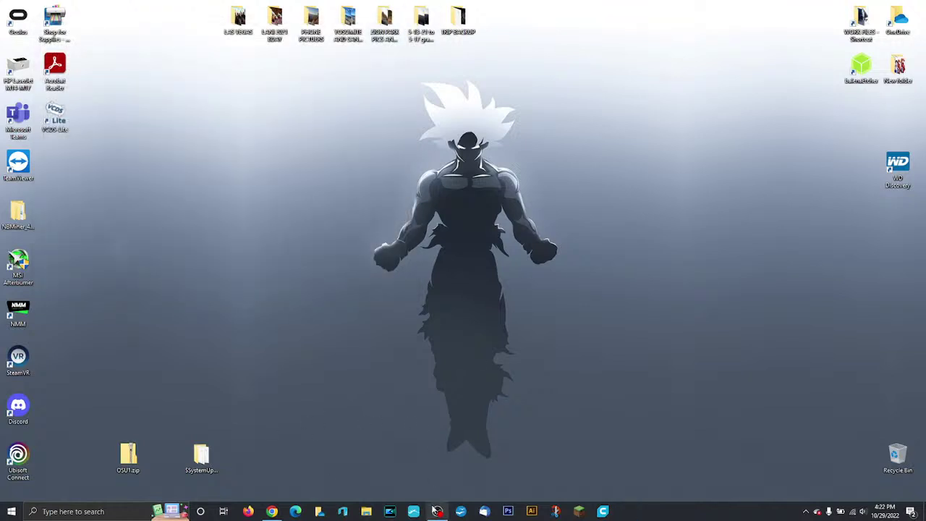
{"action": "left_click", "coordinate": [273, 512]}
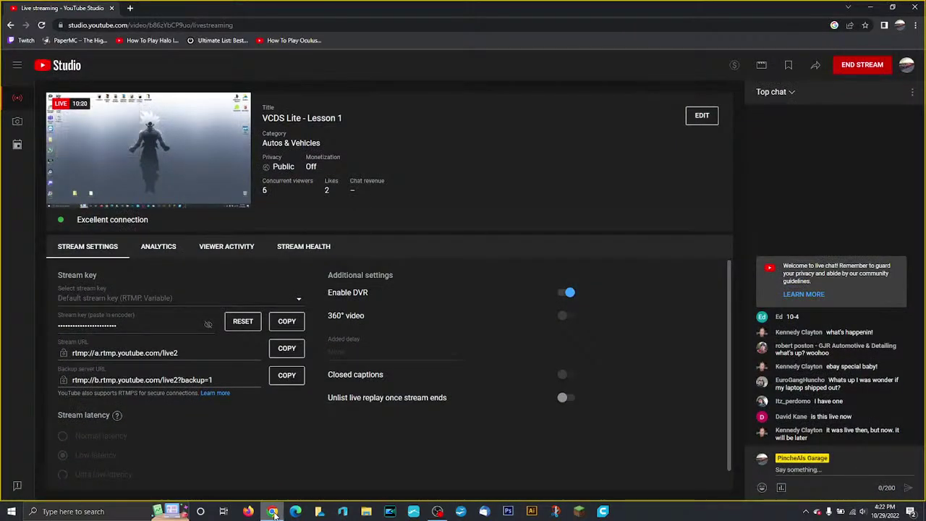
{"action": "mouse_move", "coordinate": [439, 512]}
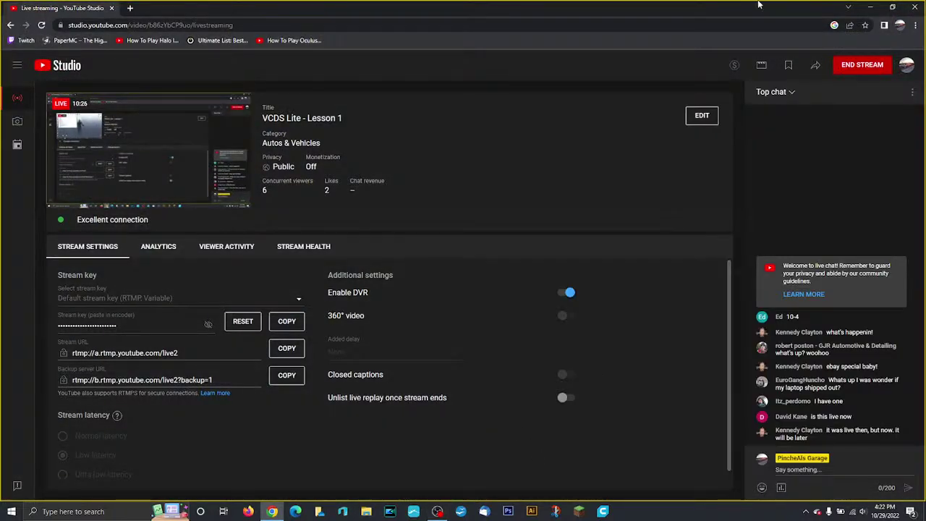
{"action": "left_click", "coordinate": [872, 8]}
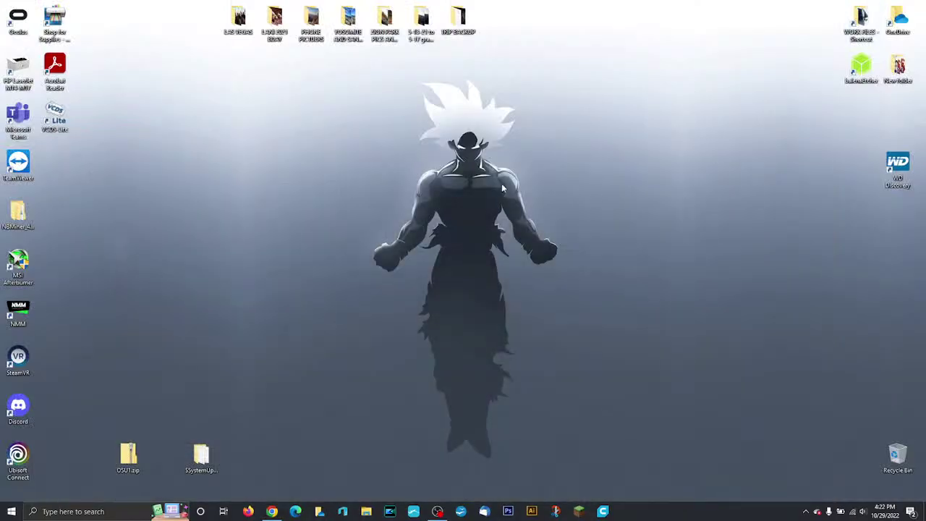
Step: Relaunch VCDS-Lite, place its main screen over the YouTube Studio livestream page in Chrome, and dismiss the first-use notice
{"action": "double_click", "coordinate": [51, 116]}
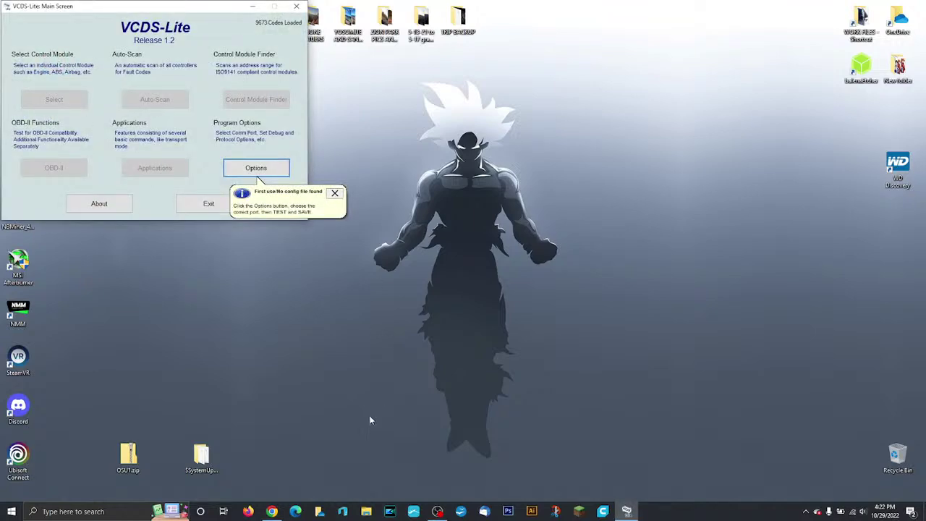
{"action": "left_click", "coordinate": [272, 511]}
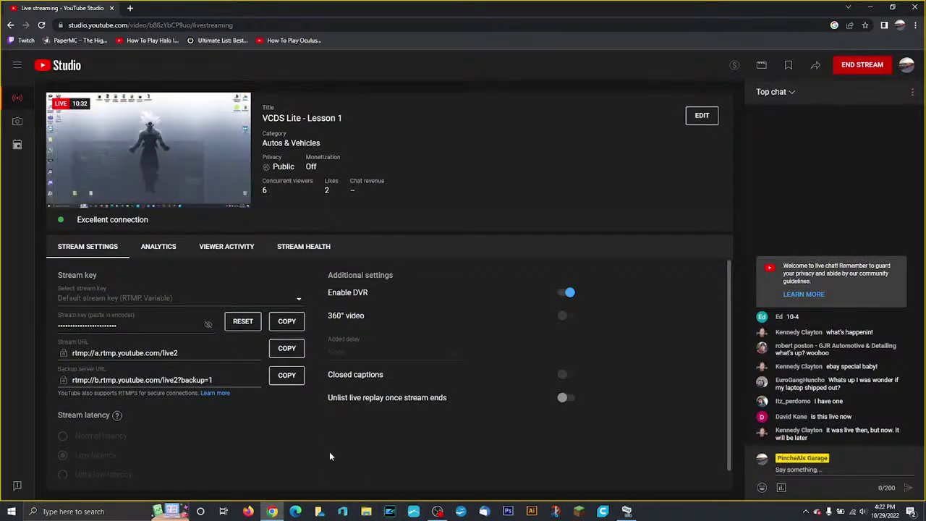
{"action": "left_click", "coordinate": [627, 512]}
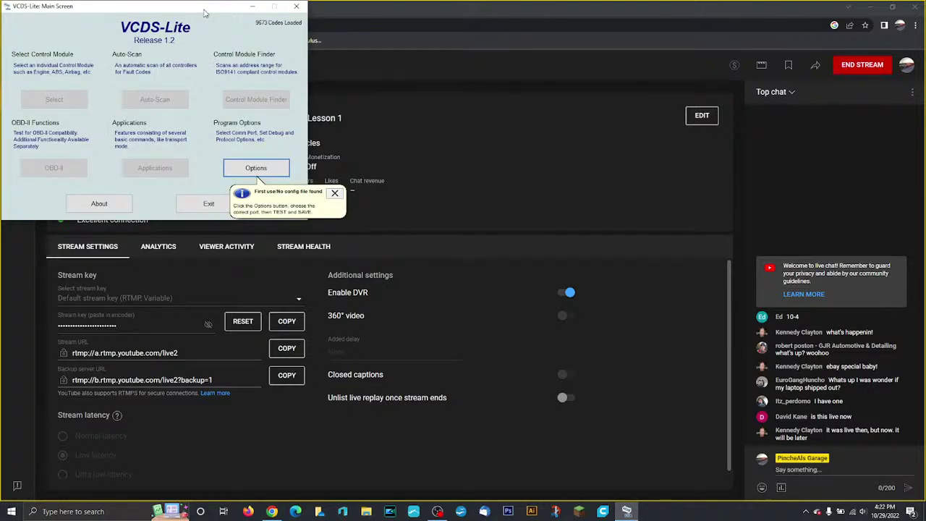
{"action": "left_click_drag", "start_coordinate": [204, 13], "coordinate": [467, 112]}
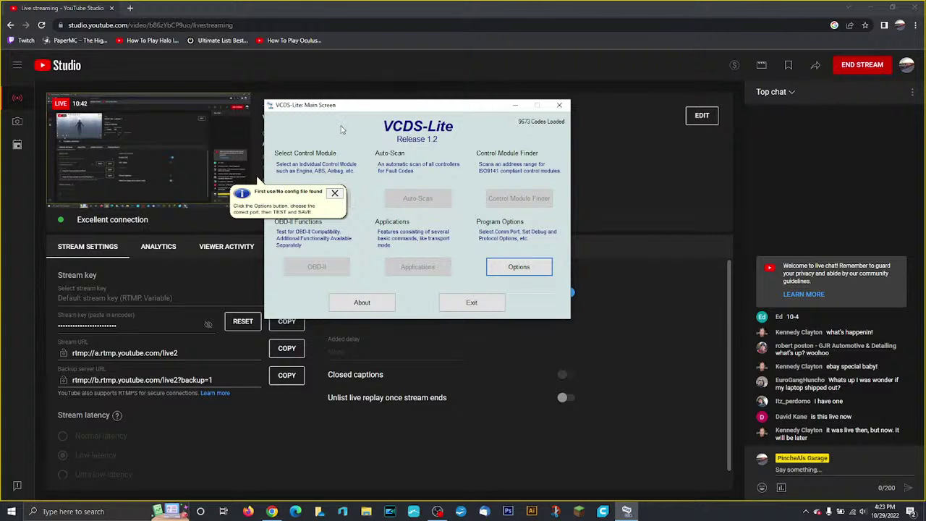
{"action": "left_click", "coordinate": [337, 195]}
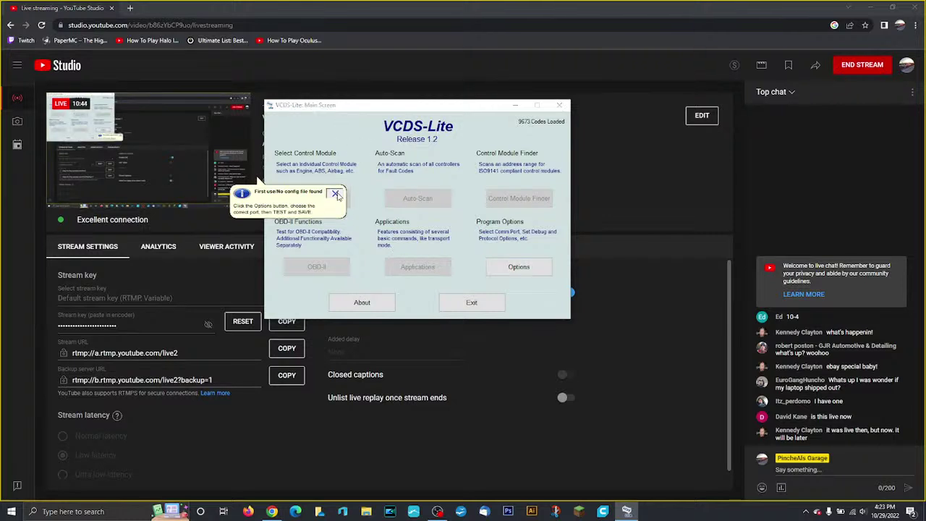
Step: Test the interface on COM1 from VCDS-Lite's Program Options and exit VCDS-Lite
{"action": "left_click", "coordinate": [518, 267]}
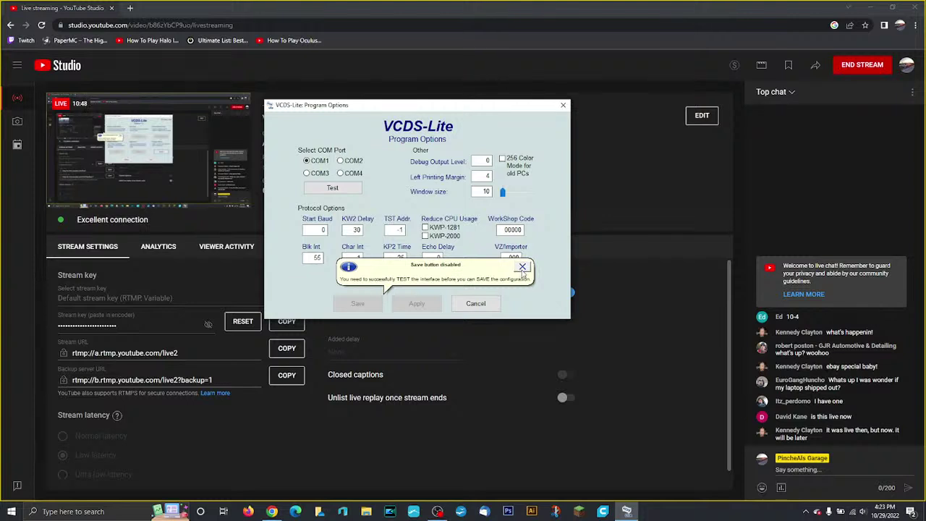
{"action": "left_click", "coordinate": [521, 267]}
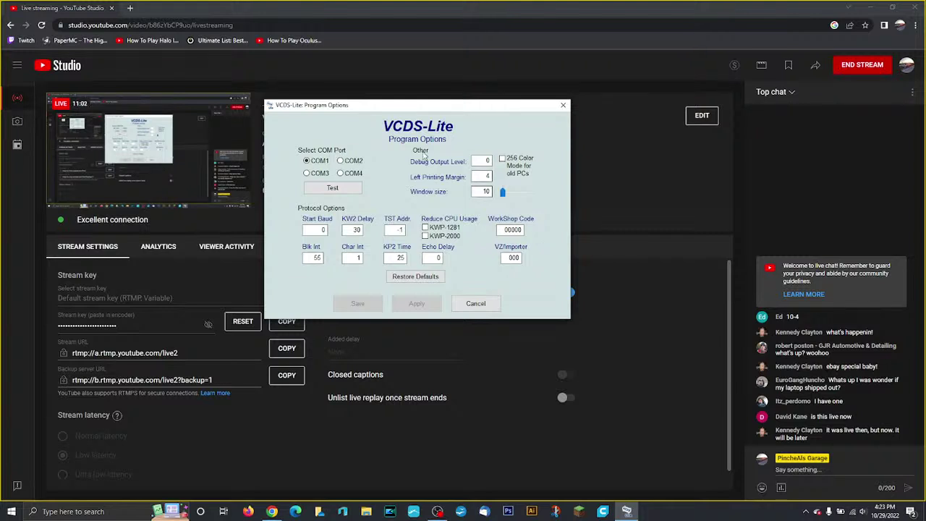
{"action": "left_click", "coordinate": [336, 190]}
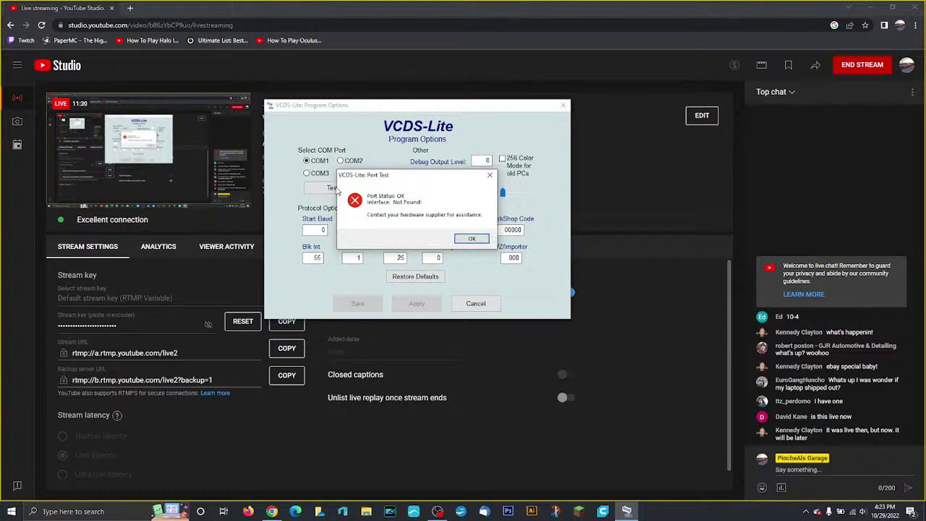
{"action": "left_click", "coordinate": [472, 239]}
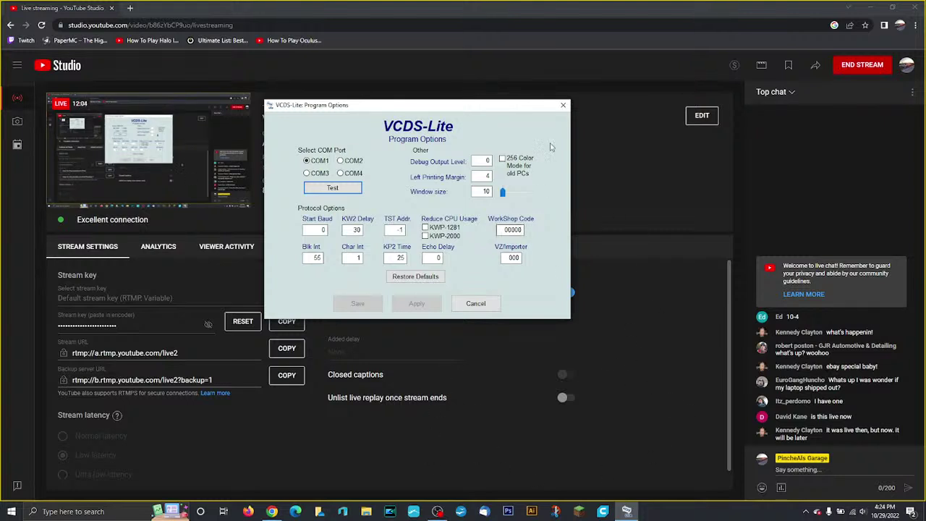
{"action": "left_click", "coordinate": [563, 105]}
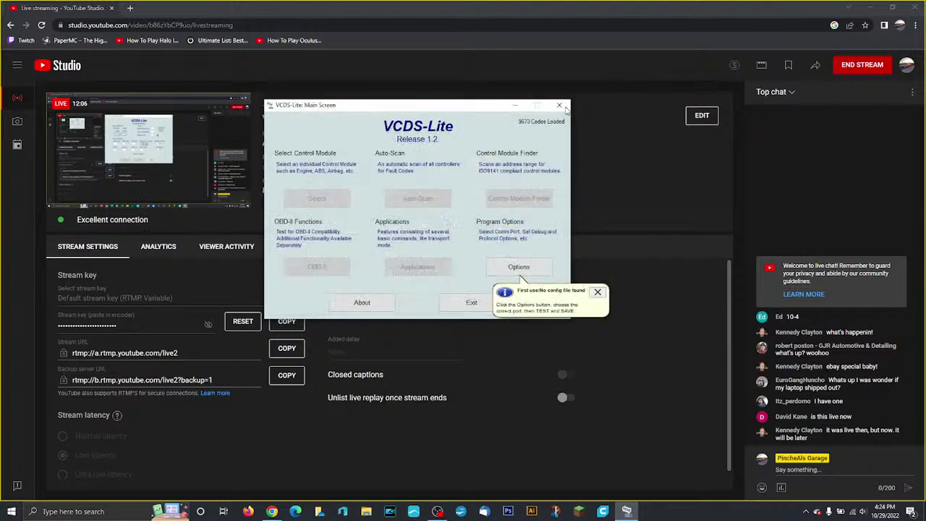
{"action": "left_click", "coordinate": [597, 291]}
{"action": "left_click", "coordinate": [560, 106]}
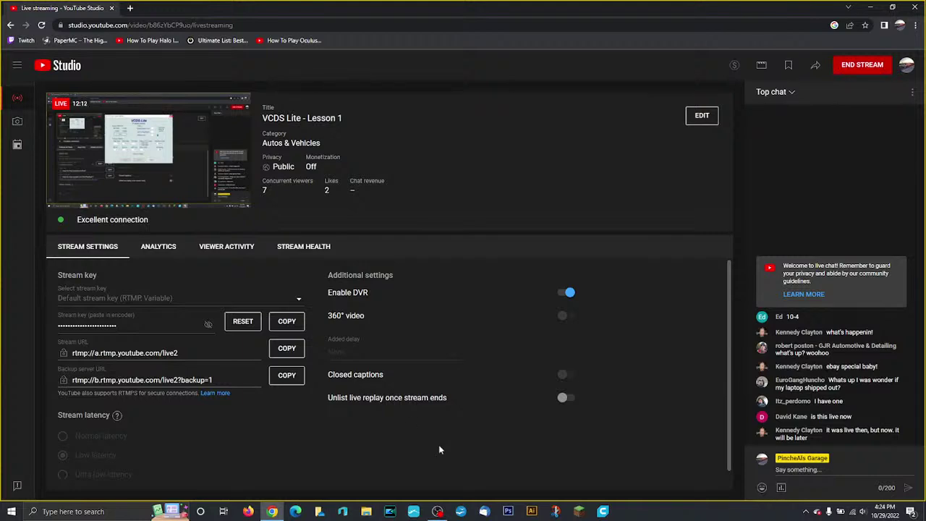
Step: Switch to OBS and hide the Display Capture source so the camera scene is streamed
{"action": "left_click", "coordinate": [437, 512]}
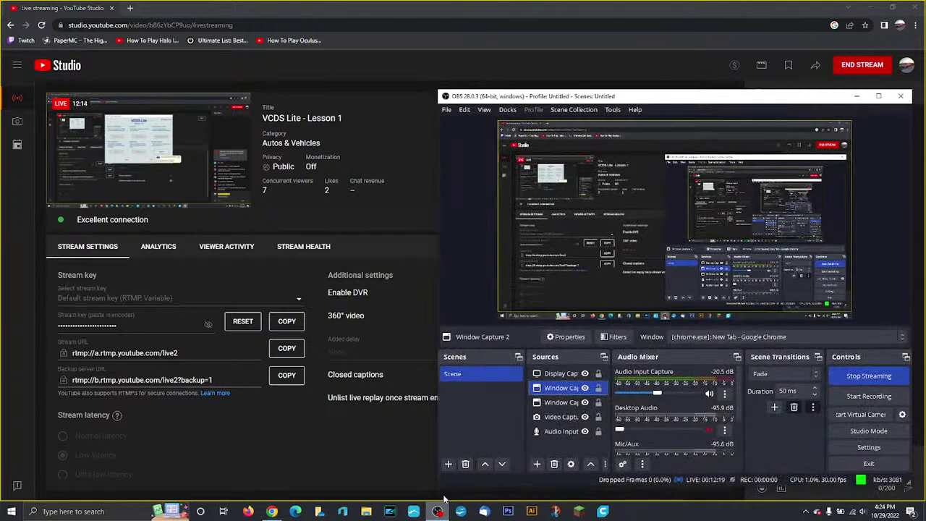
{"action": "left_click", "coordinate": [584, 374]}
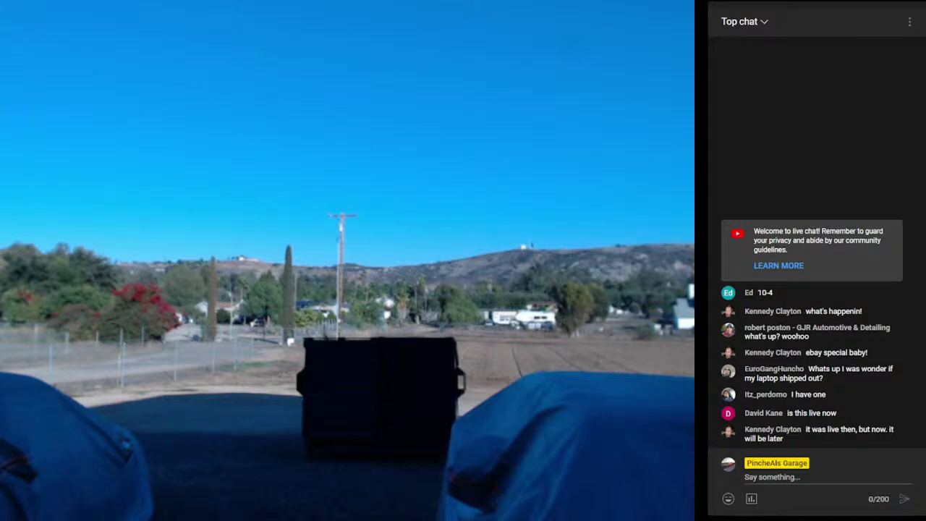
Step: Post the message "still LIVE" in the livestream's Top chat
{"action": "left_click", "coordinate": [779, 478]}
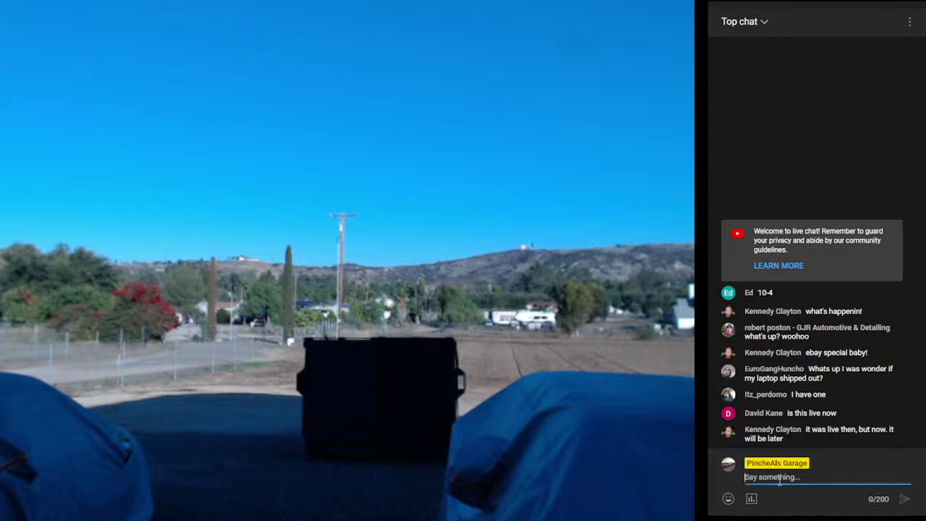
{"action": "type", "text": "still"}
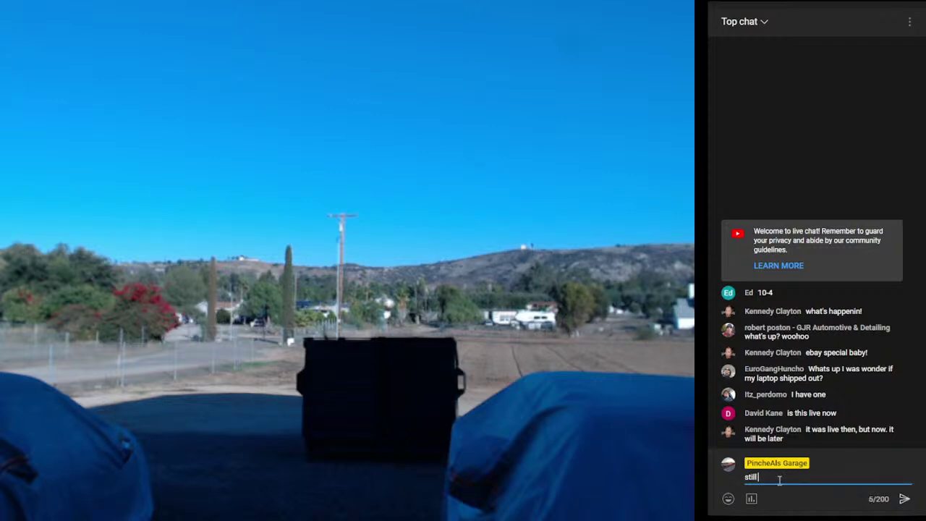
{"action": "type", "text": " LIVE"}
{"action": "key", "text": "Return"}
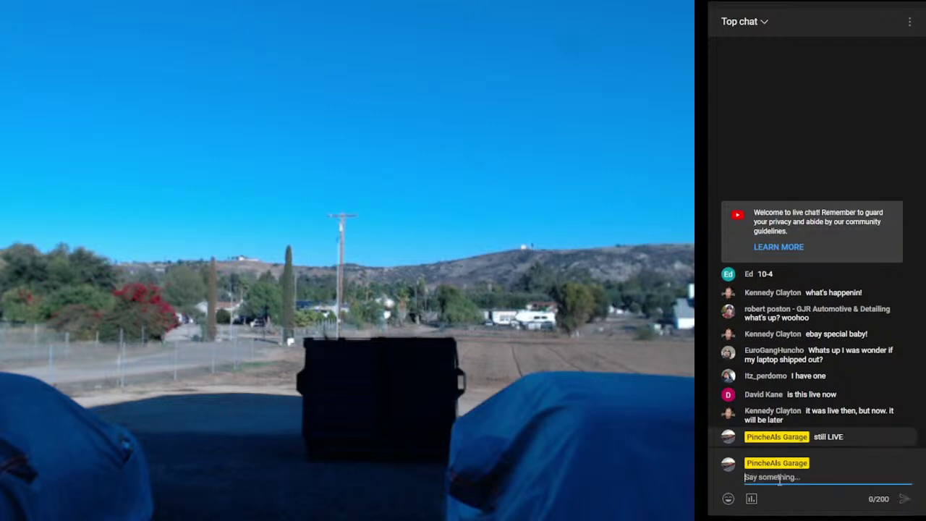